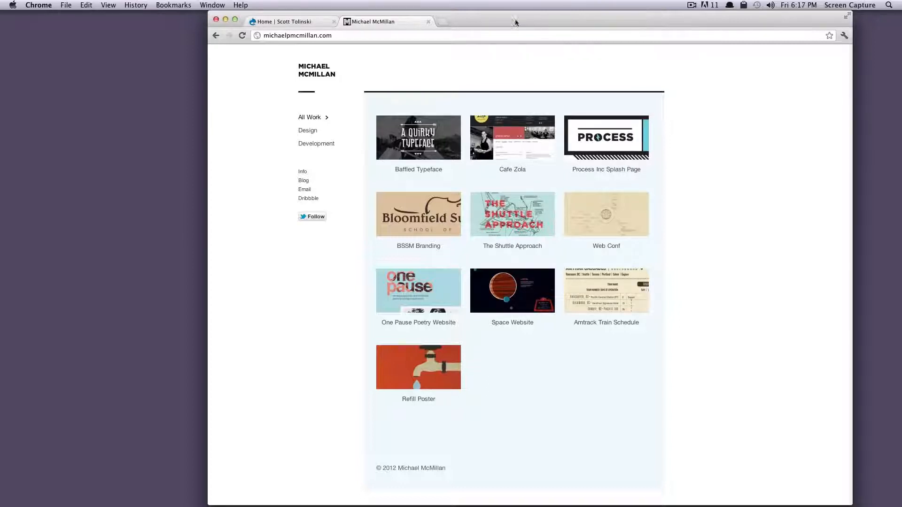
Close the portfolio website's tab and open the Test View block's view for editing, looking over its configured fields.
{"action": "left_click", "coordinate": [428, 21]}
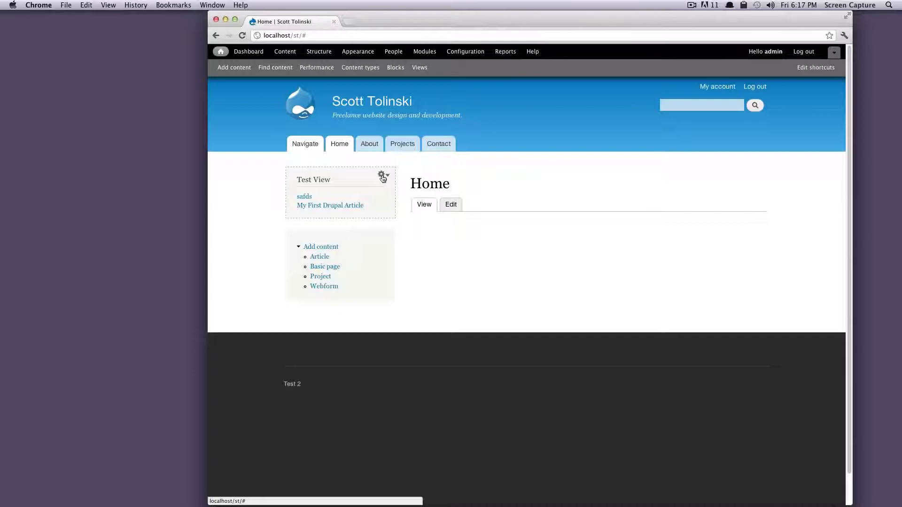
{"action": "left_click", "coordinate": [382, 176]}
{"action": "left_click", "coordinate": [357, 186]}
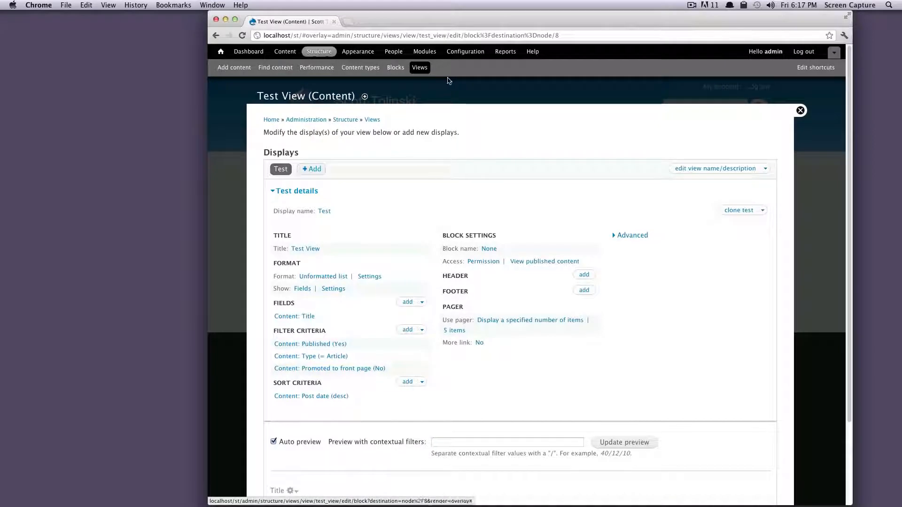
{"action": "scroll", "coordinate": [430, 211], "scroll_direction": "down", "scroll_amount": 3}
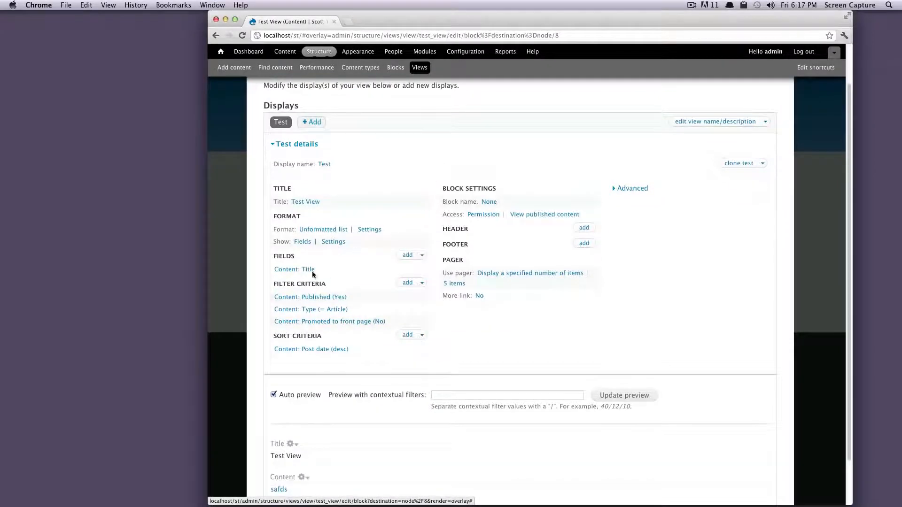
{"action": "left_click_drag", "start_coordinate": [275, 256], "coordinate": [295, 260]}
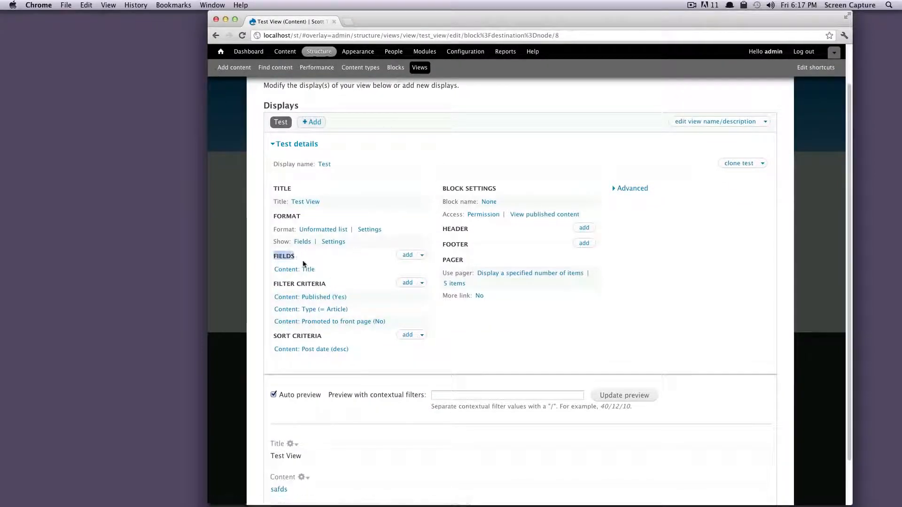
{"action": "left_click", "coordinate": [306, 263]}
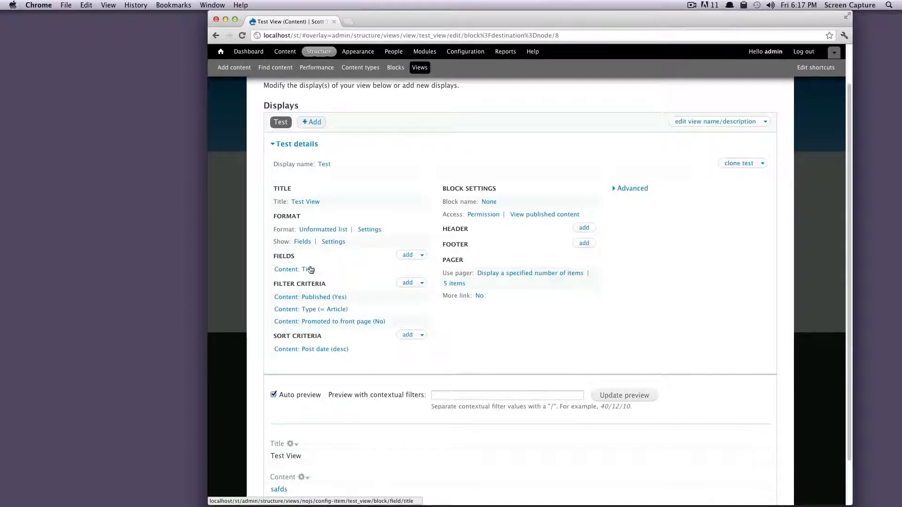
{"action": "scroll", "coordinate": [336, 257], "scroll_direction": "down", "scroll_amount": 3}
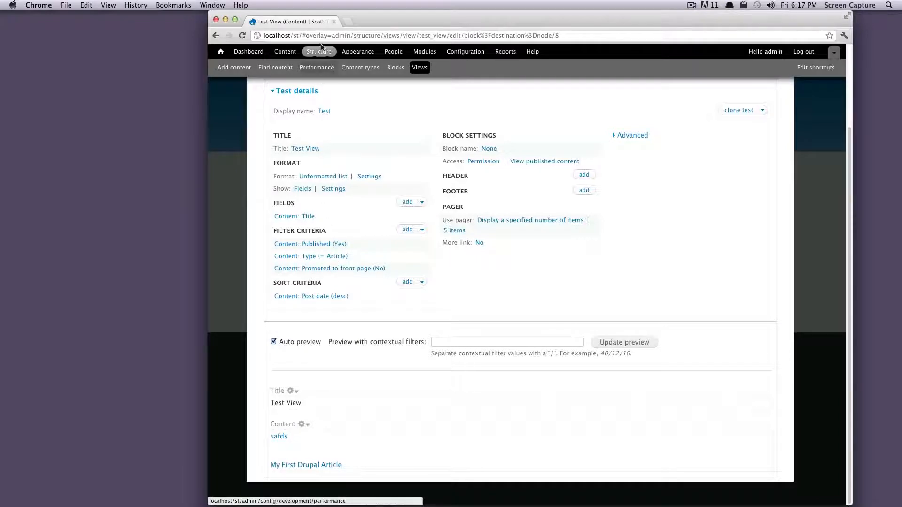
Open the content types list in a new tab and examine the fields of the Article content type.
{"action": "right_click", "coordinate": [352, 71]}
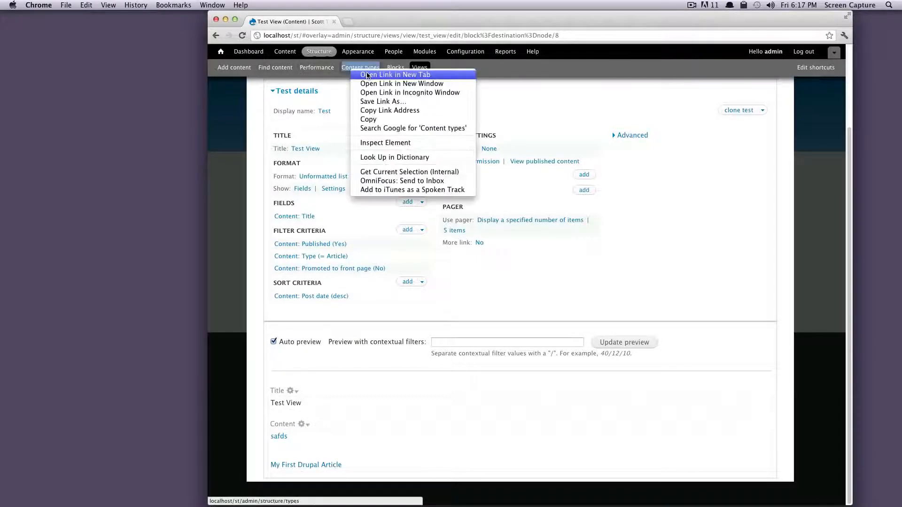
{"action": "left_click", "coordinate": [370, 76]}
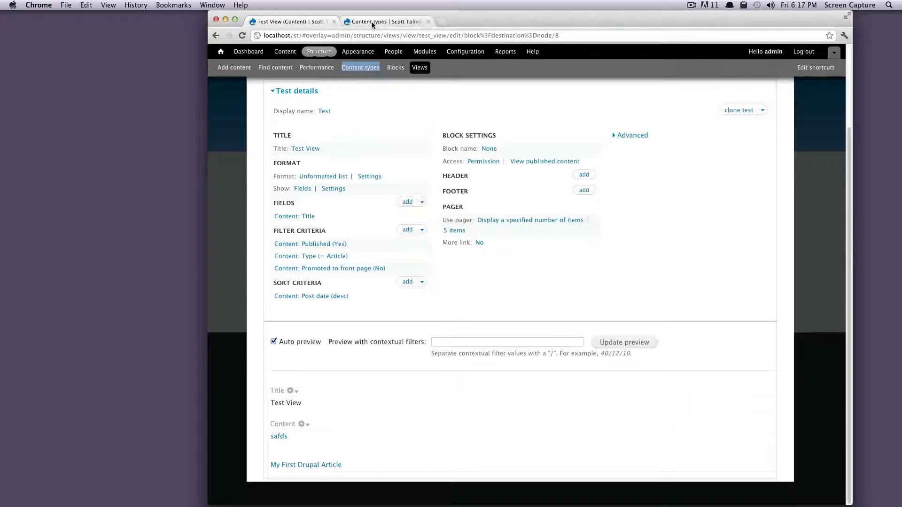
{"action": "left_click", "coordinate": [371, 21]}
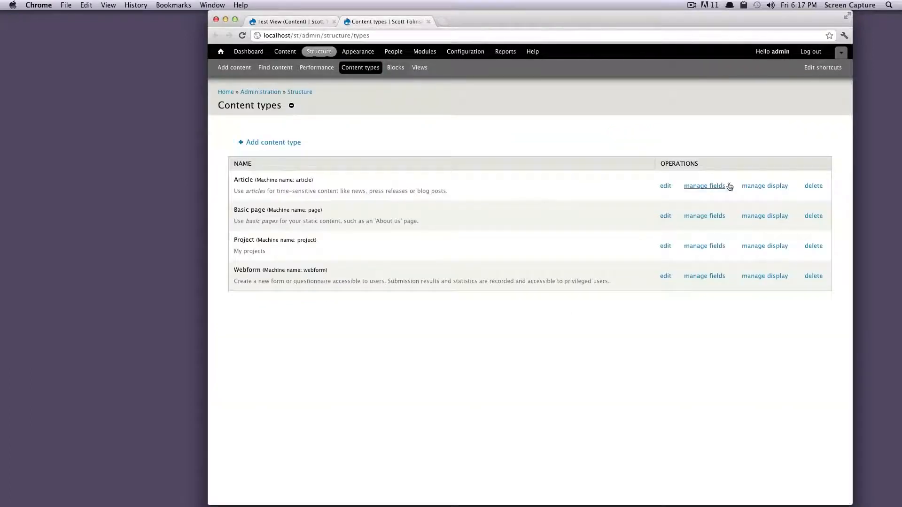
{"action": "left_click", "coordinate": [713, 186]}
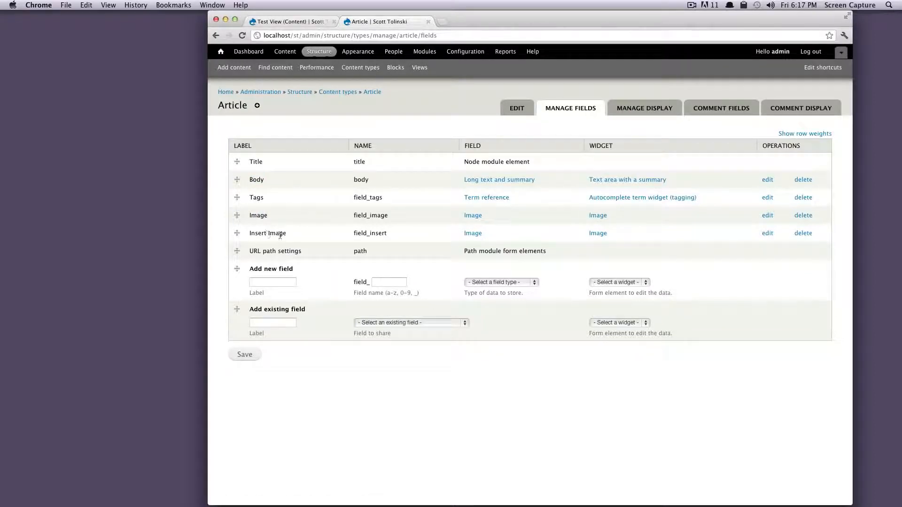
{"action": "left_click_drag", "start_coordinate": [308, 246], "coordinate": [239, 250]}
{"action": "left_click", "coordinate": [294, 205]}
{"action": "double_click", "coordinate": [368, 180]}
Return to the Test View configuration, start adding fields, and select Content: Body.
{"action": "left_click", "coordinate": [310, 23]}
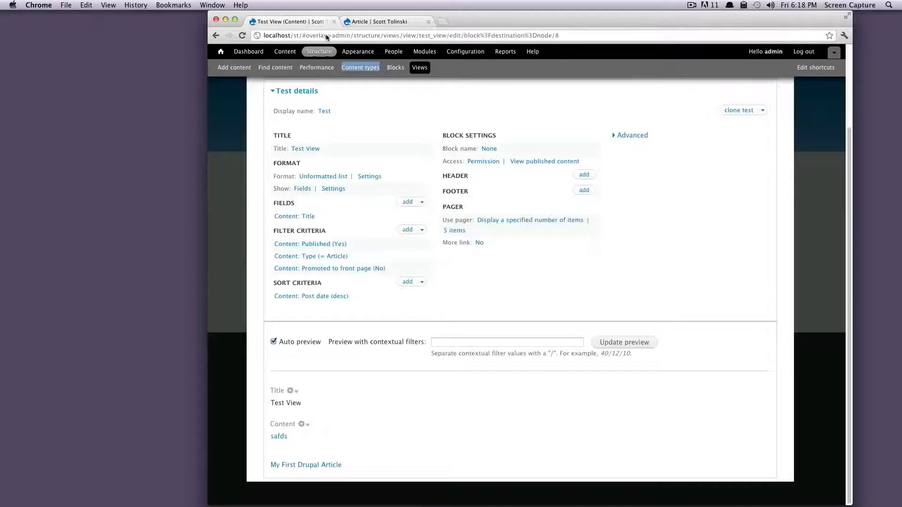
{"action": "left_click", "coordinate": [406, 203]}
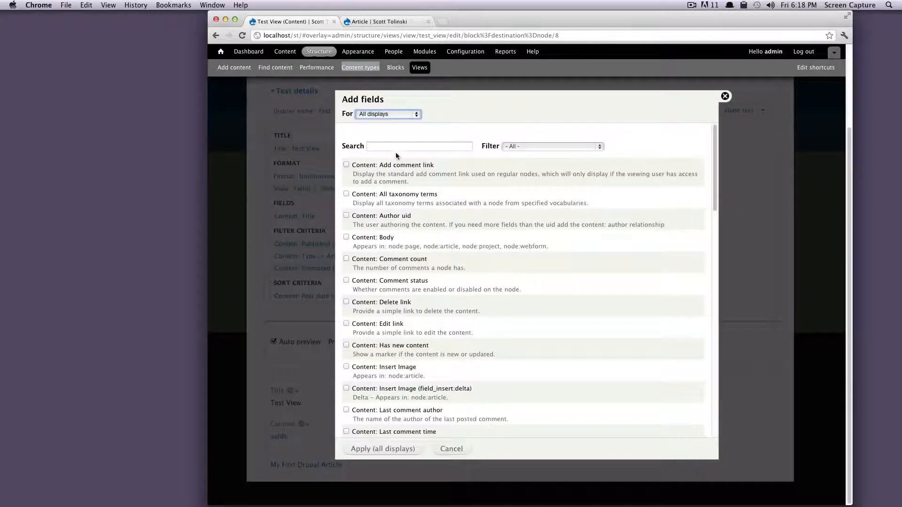
{"action": "left_click", "coordinate": [380, 146]}
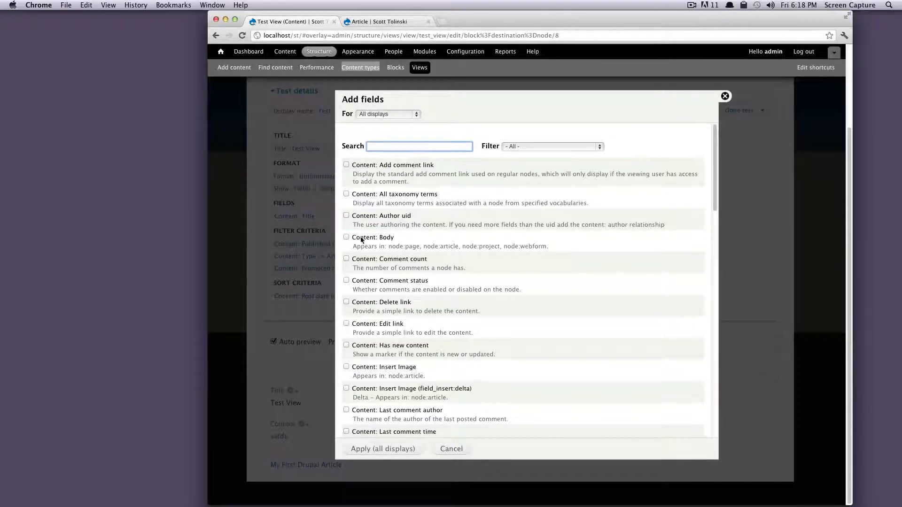
{"action": "left_click_drag", "start_coordinate": [355, 240], "coordinate": [376, 239]}
{"action": "left_click", "coordinate": [346, 238]}
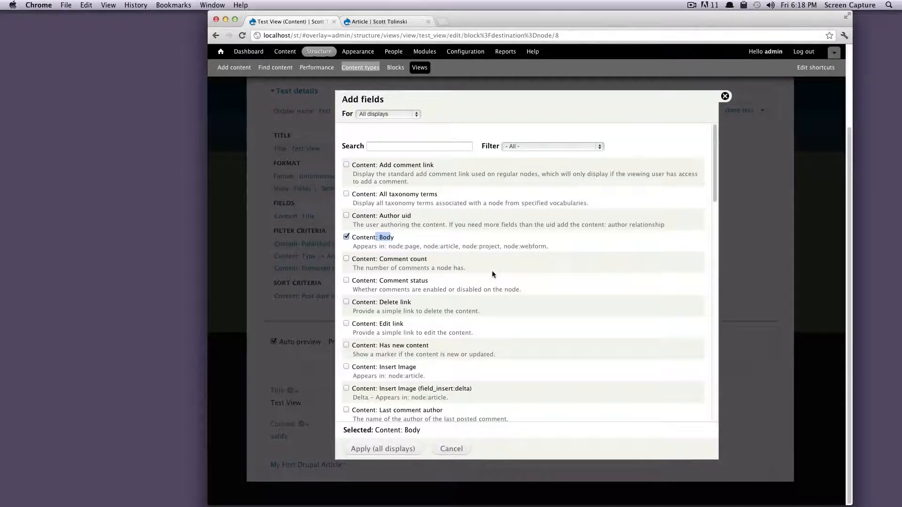
Examine the descriptions of the available content fields, including Link, New comments and Nid.
{"action": "scroll", "coordinate": [479, 295], "scroll_direction": "down", "scroll_amount": 2}
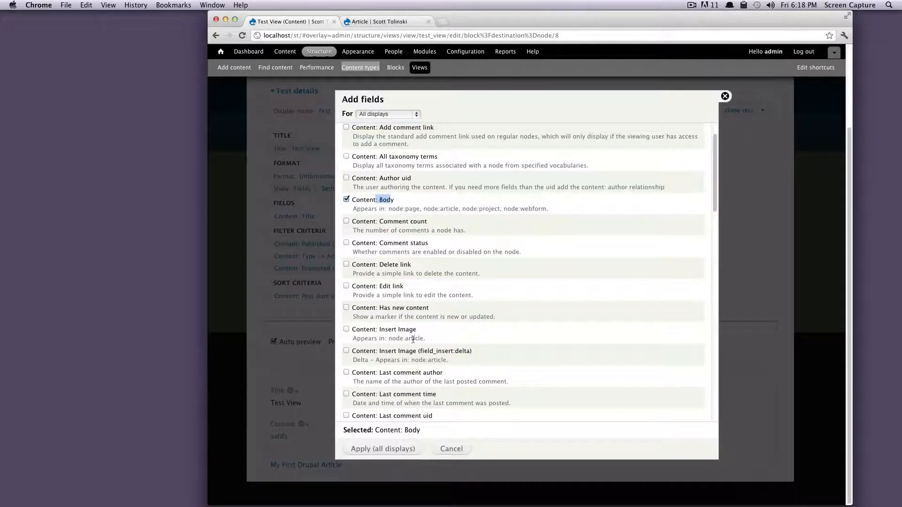
{"action": "scroll", "coordinate": [430, 339], "scroll_direction": "down", "scroll_amount": 10}
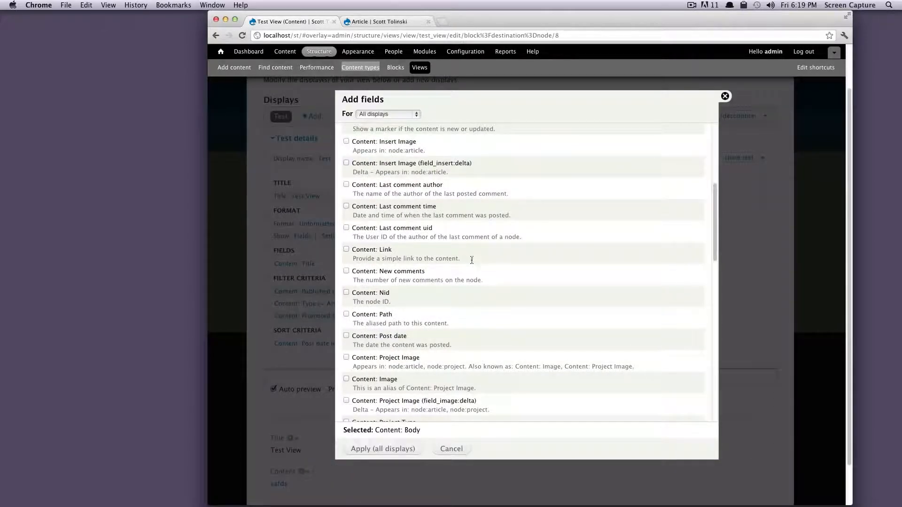
{"action": "left_click_drag", "start_coordinate": [472, 261], "coordinate": [352, 260]}
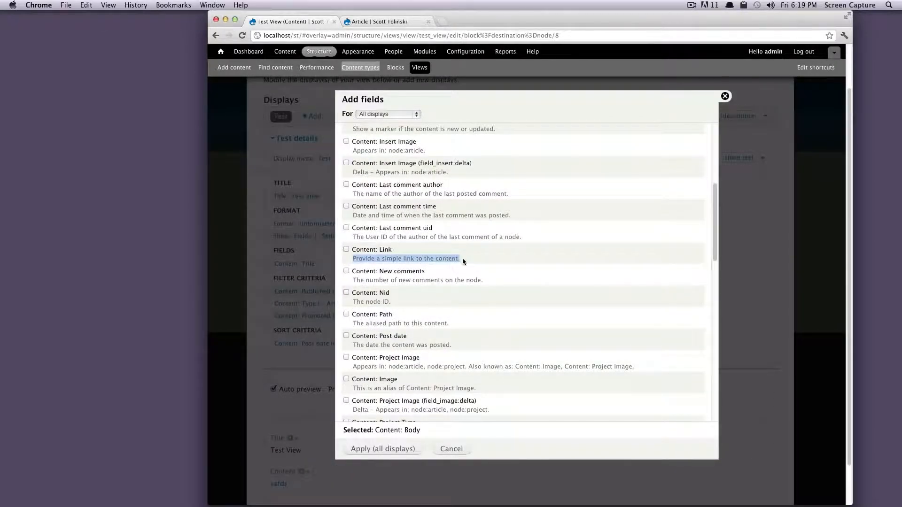
{"action": "left_click", "coordinate": [456, 259]}
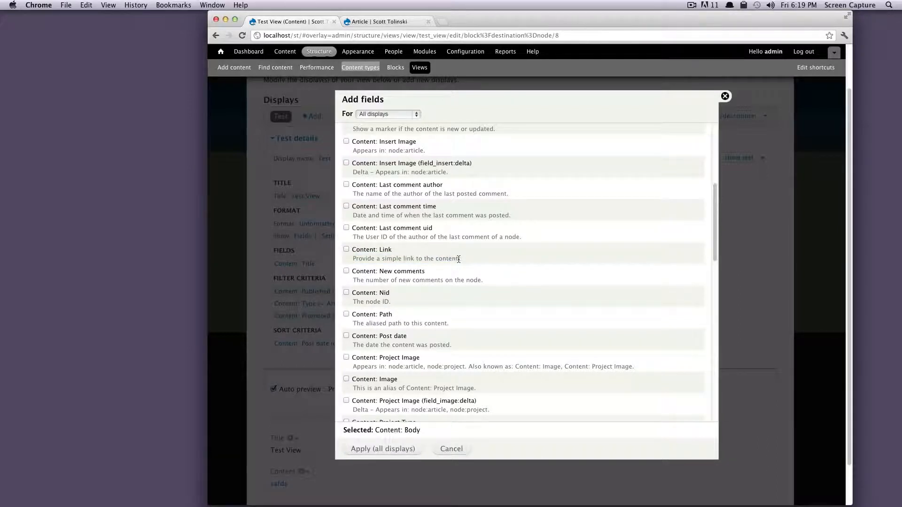
{"action": "left_click_drag", "start_coordinate": [460, 258], "coordinate": [368, 259]}
{"action": "left_click_drag", "start_coordinate": [461, 259], "coordinate": [356, 260]}
{"action": "left_click", "coordinate": [482, 283]}
{"action": "left_click_drag", "start_coordinate": [403, 302], "coordinate": [355, 303]}
{"action": "left_click_drag", "start_coordinate": [489, 279], "coordinate": [390, 280]}
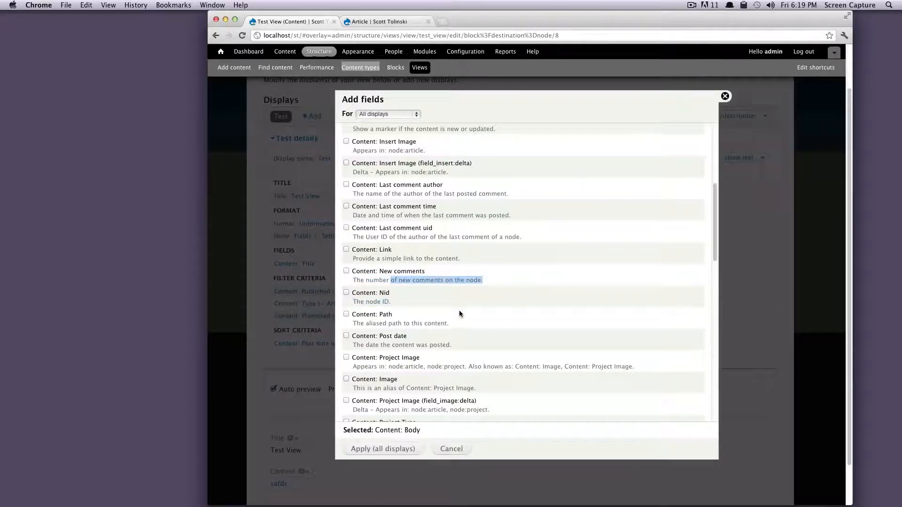
Select Content: Post date as another field to add to the view.
{"action": "scroll", "coordinate": [459, 311], "scroll_direction": "down", "scroll_amount": 2}
{"action": "left_click_drag", "start_coordinate": [452, 302], "coordinate": [345, 295]}
{"action": "left_click", "coordinate": [346, 293]}
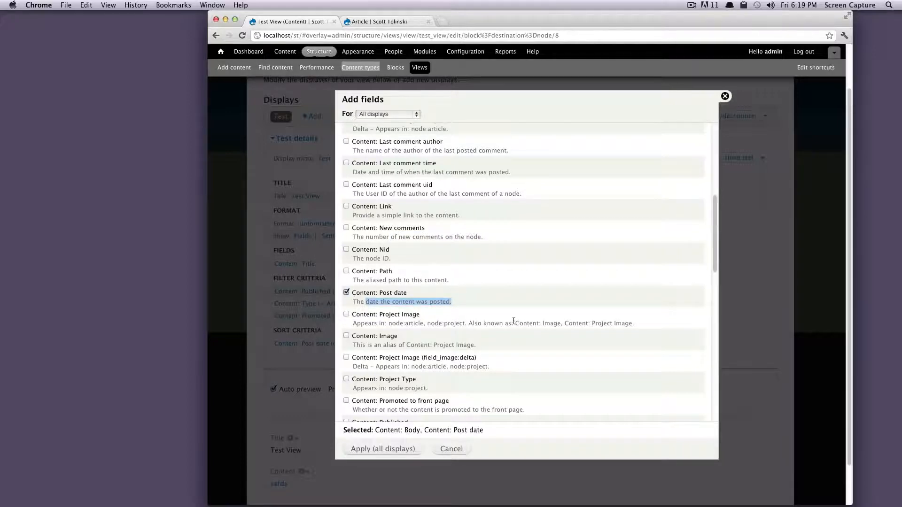
Select Content: Type too, and apply the chosen fields to all displays.
{"action": "scroll", "coordinate": [514, 320], "scroll_direction": "up", "scroll_amount": 10}
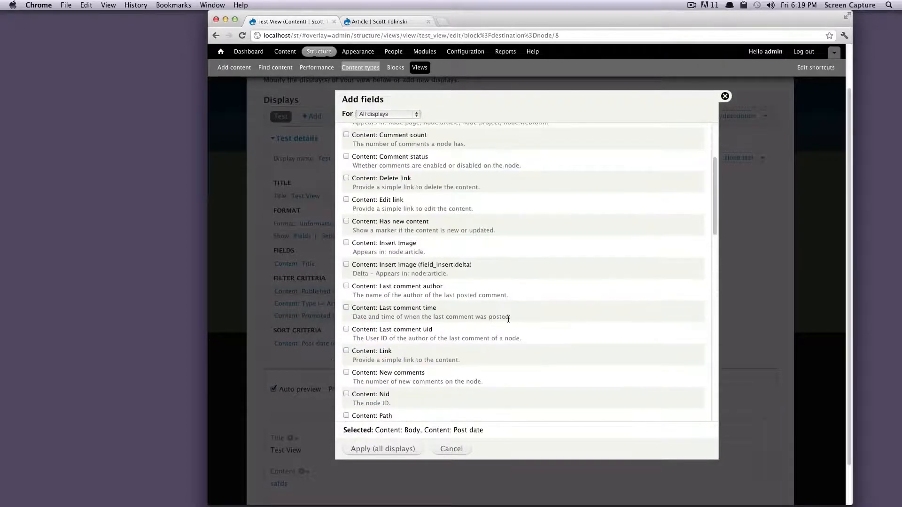
{"action": "scroll", "coordinate": [500, 317], "scroll_direction": "down", "scroll_amount": 20}
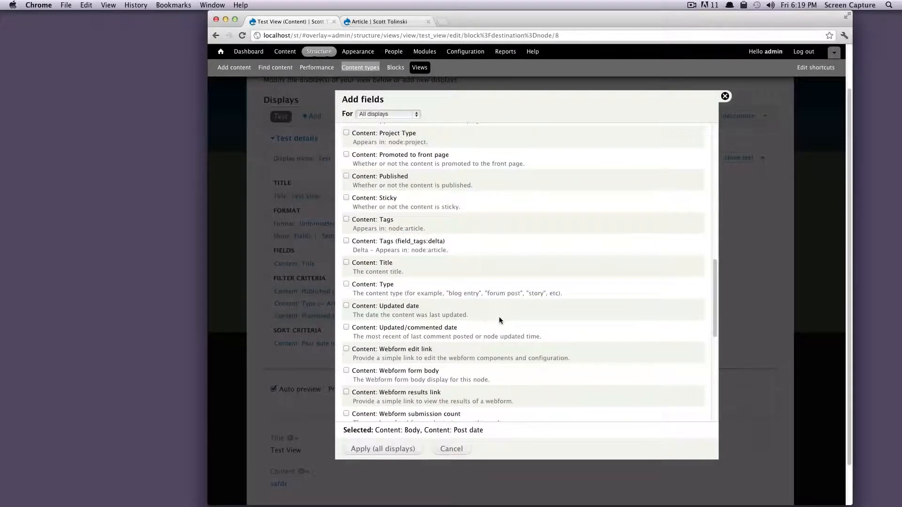
{"action": "left_click", "coordinate": [346, 283]}
{"action": "scroll", "coordinate": [397, 451], "scroll_direction": "up", "scroll_amount": 1}
{"action": "scroll", "coordinate": [418, 403], "scroll_direction": "up", "scroll_amount": 3}
{"action": "scroll", "coordinate": [418, 403], "scroll_direction": "up", "scroll_amount": 10}
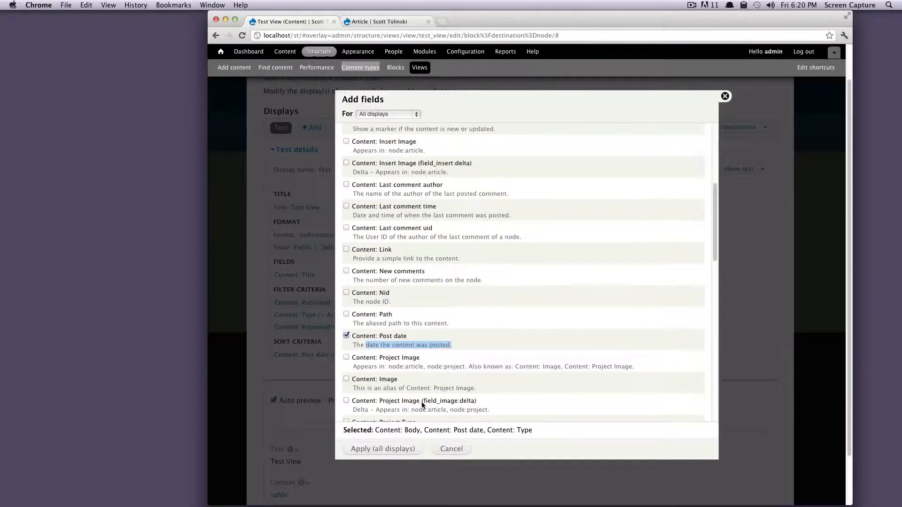
{"action": "scroll", "coordinate": [429, 403], "scroll_direction": "down", "scroll_amount": 10}
{"action": "scroll", "coordinate": [427, 405], "scroll_direction": "down", "scroll_amount": 6}
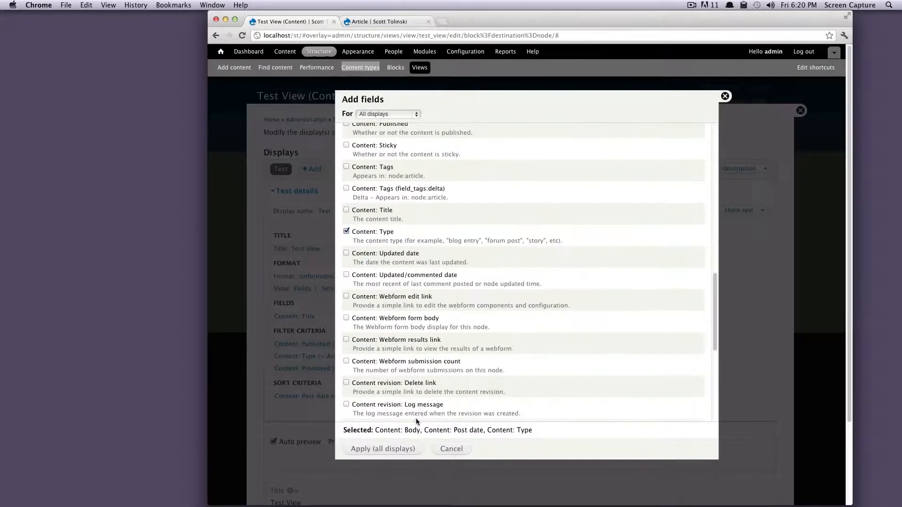
{"action": "left_click", "coordinate": [405, 450]}
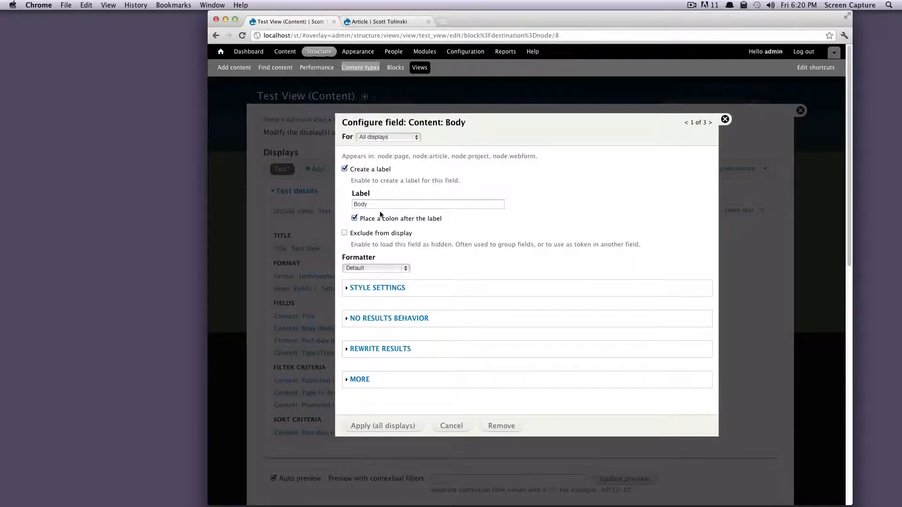
Turn off the Body field's label and read the description of the Exclude from display option.
{"action": "left_click", "coordinate": [344, 169]}
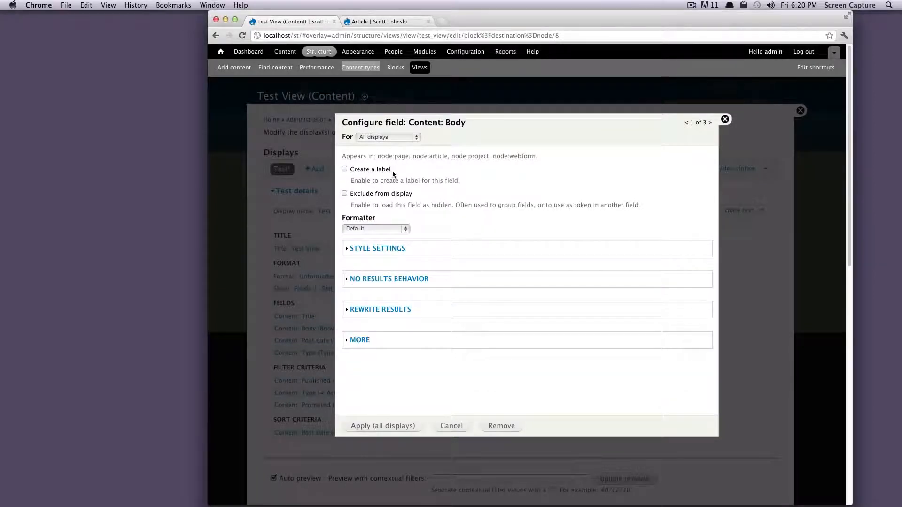
{"action": "left_click_drag", "start_coordinate": [393, 170], "coordinate": [354, 170]}
{"action": "left_click", "coordinate": [428, 180]}
{"action": "double_click", "coordinate": [407, 195]}
{"action": "left_click_drag", "start_coordinate": [385, 205], "coordinate": [471, 204]}
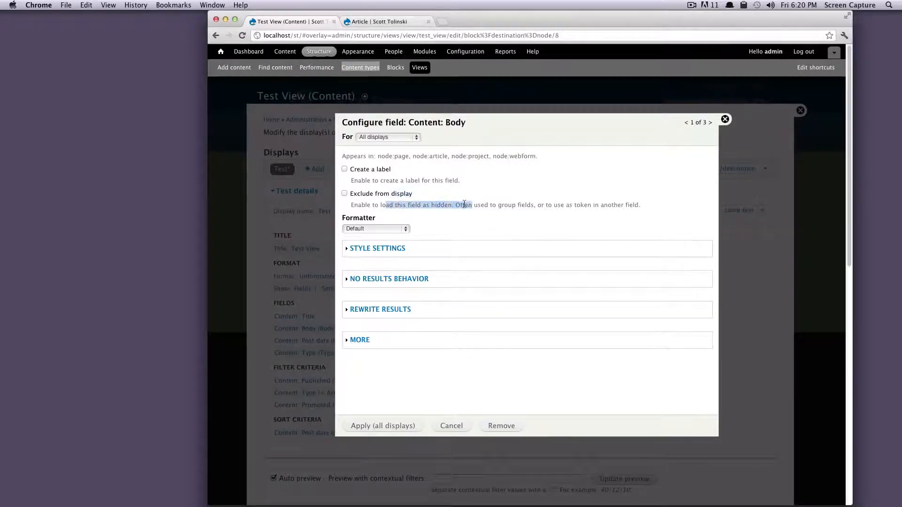
{"action": "left_click", "coordinate": [460, 198]}
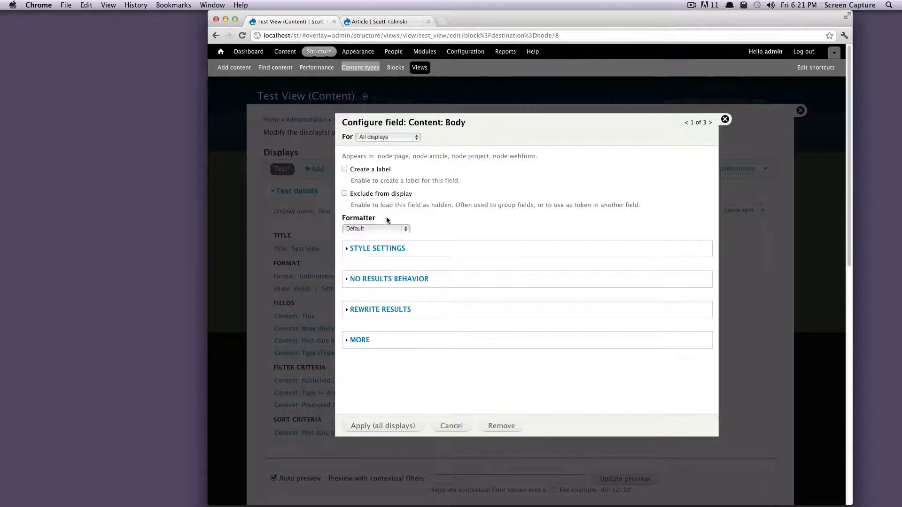
{"action": "left_click_drag", "start_coordinate": [361, 193], "coordinate": [412, 195]}
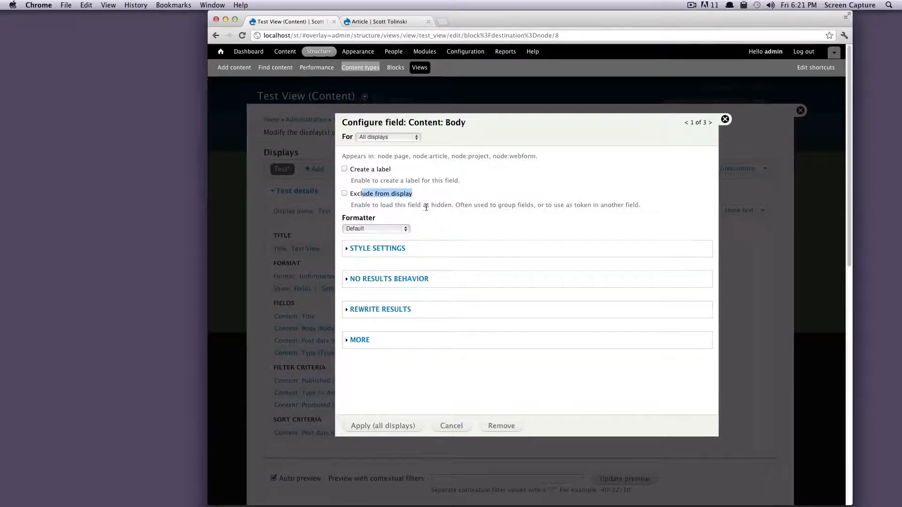
{"action": "left_click_drag", "start_coordinate": [430, 205], "coordinate": [462, 208]}
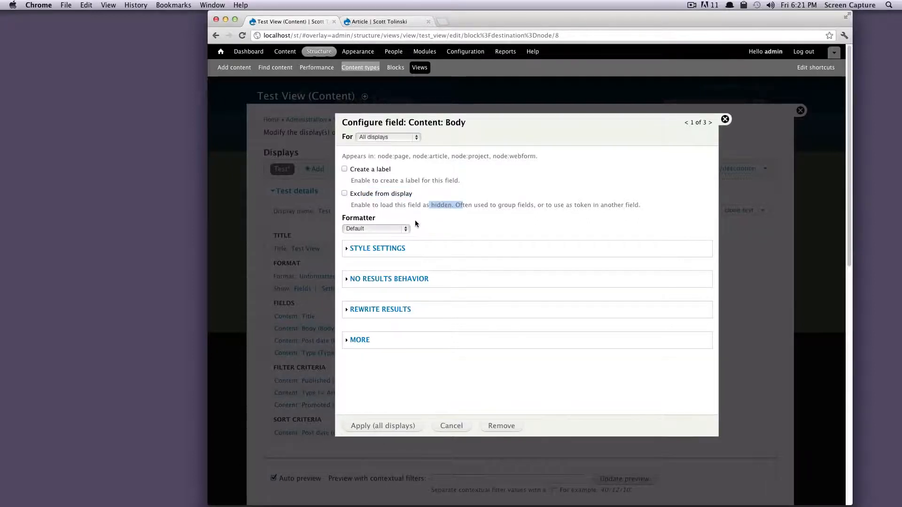
Set the Body field's formatter to Summary or trimmed with a trim length of 100.
{"action": "left_click", "coordinate": [400, 229]}
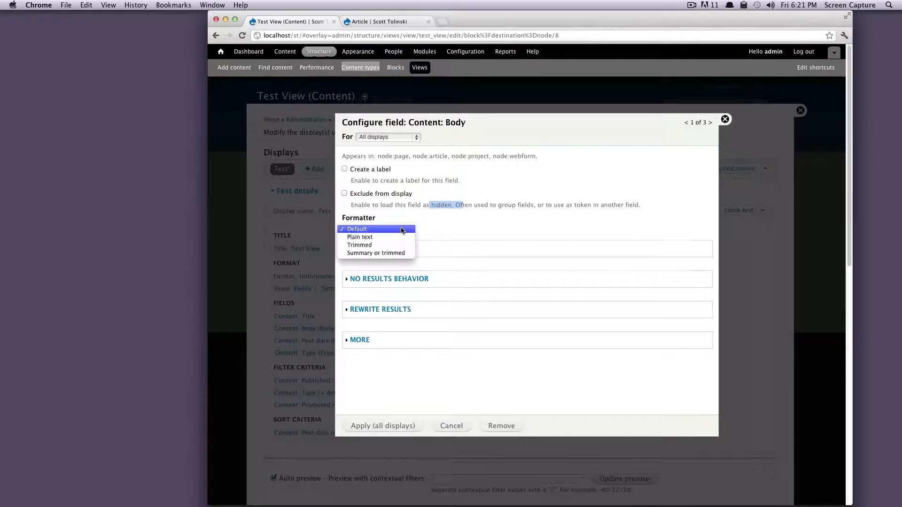
{"action": "left_click", "coordinate": [392, 253]}
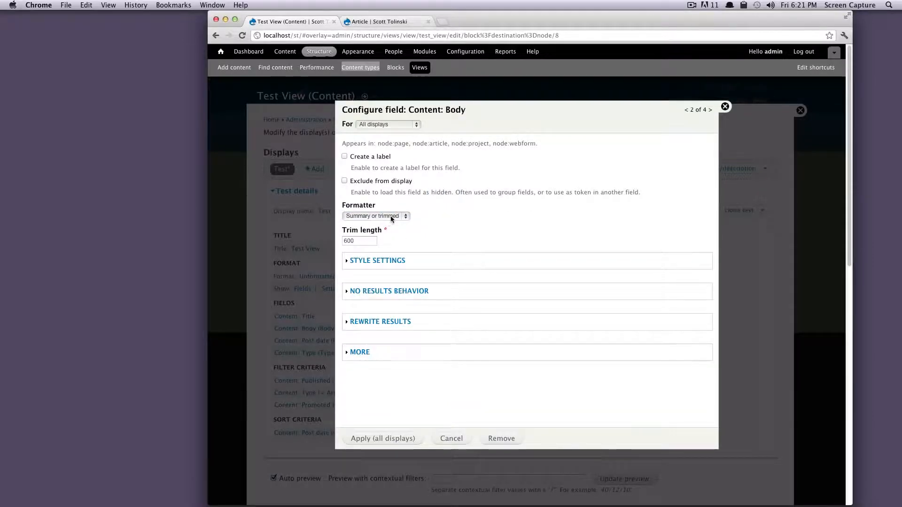
{"action": "left_click_drag", "start_coordinate": [365, 241], "coordinate": [337, 240]}
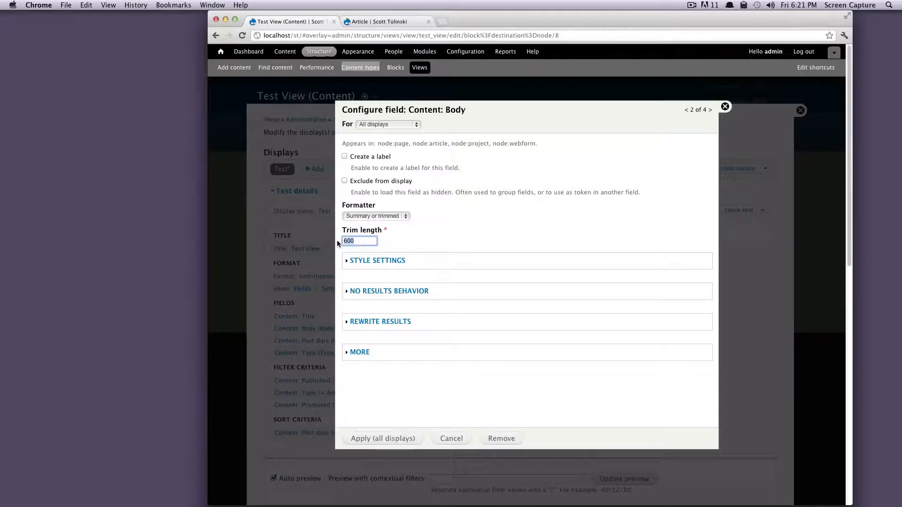
{"action": "type", "text": "100"}
{"action": "left_click", "coordinate": [453, 244]}
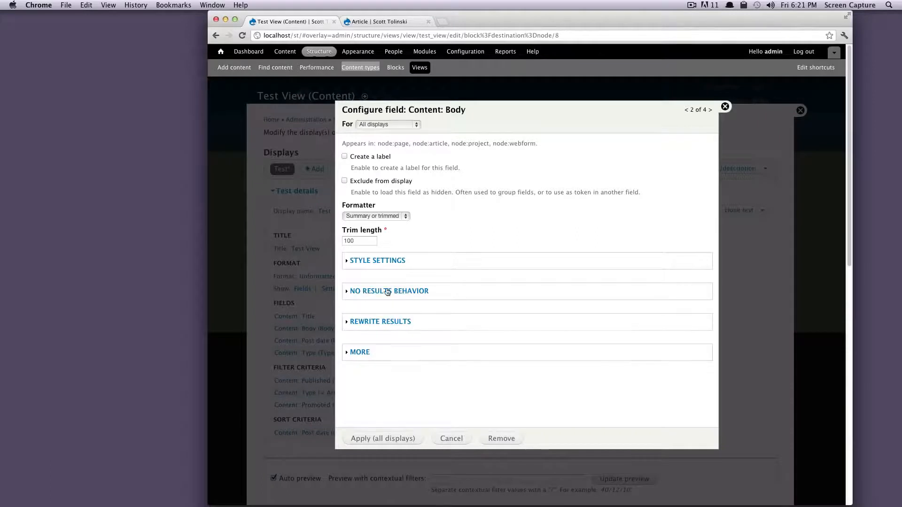
Review the Body field's style settings, including the HTML customization, default classes and field template options.
{"action": "left_click", "coordinate": [387, 259]}
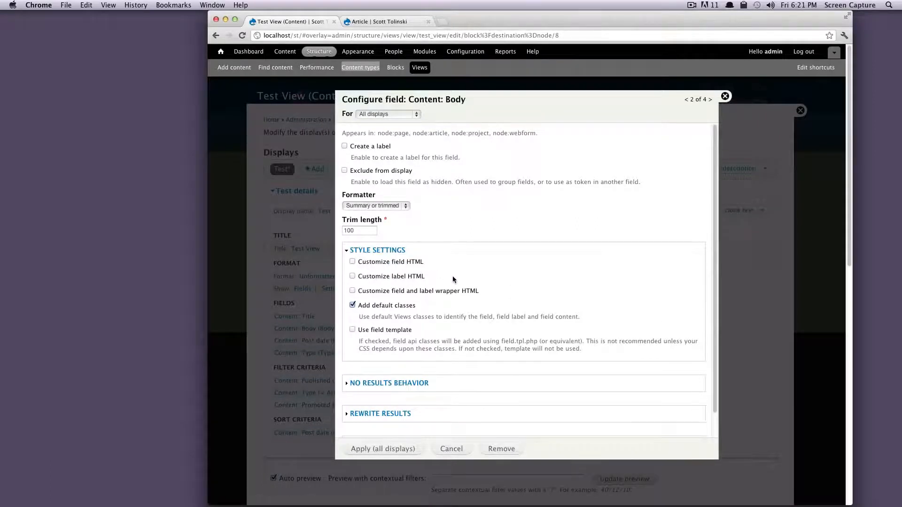
{"action": "scroll", "coordinate": [452, 275], "scroll_direction": "down", "scroll_amount": 1}
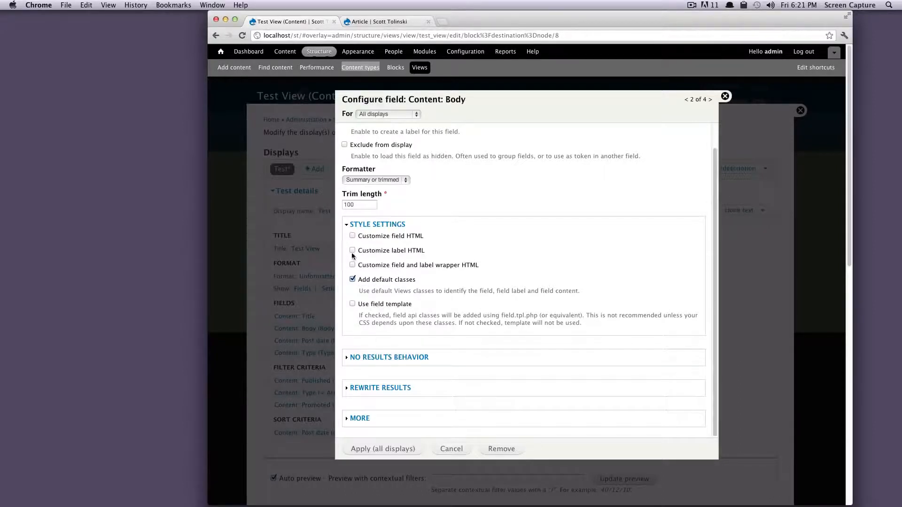
{"action": "left_click", "coordinate": [379, 225]}
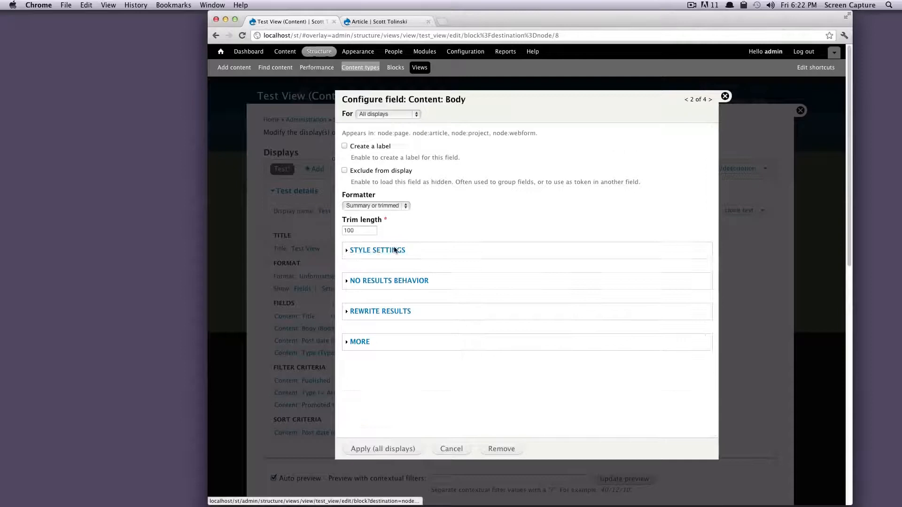
Examine the Body field's no results behavior options, from the no results text to the hide-if-empty settings.
{"action": "left_click", "coordinate": [399, 281]}
{"action": "scroll", "coordinate": [414, 282], "scroll_direction": "down", "scroll_amount": 3}
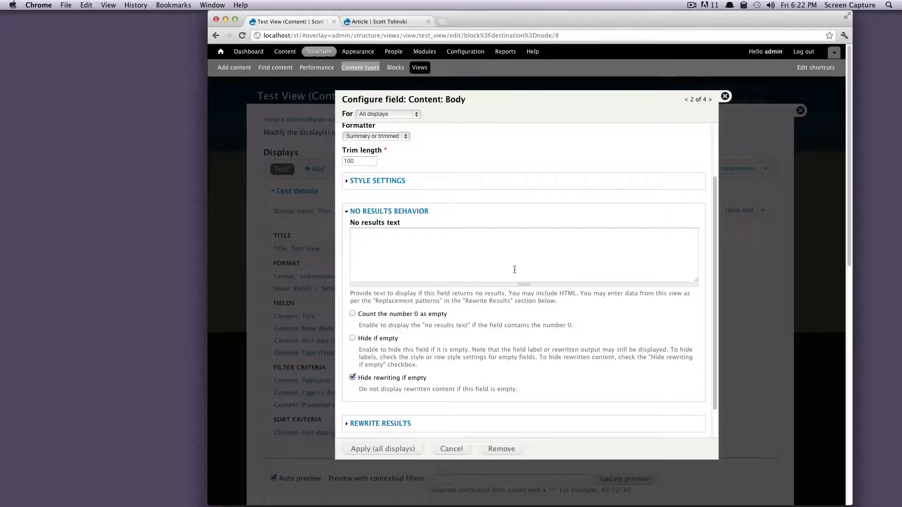
{"action": "scroll", "coordinate": [488, 341], "scroll_direction": "down", "scroll_amount": 2}
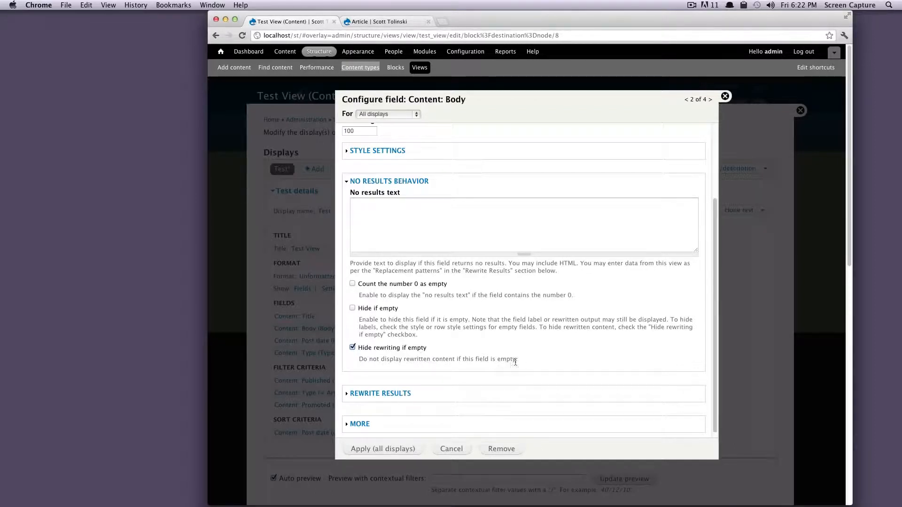
{"action": "left_click", "coordinate": [381, 222]}
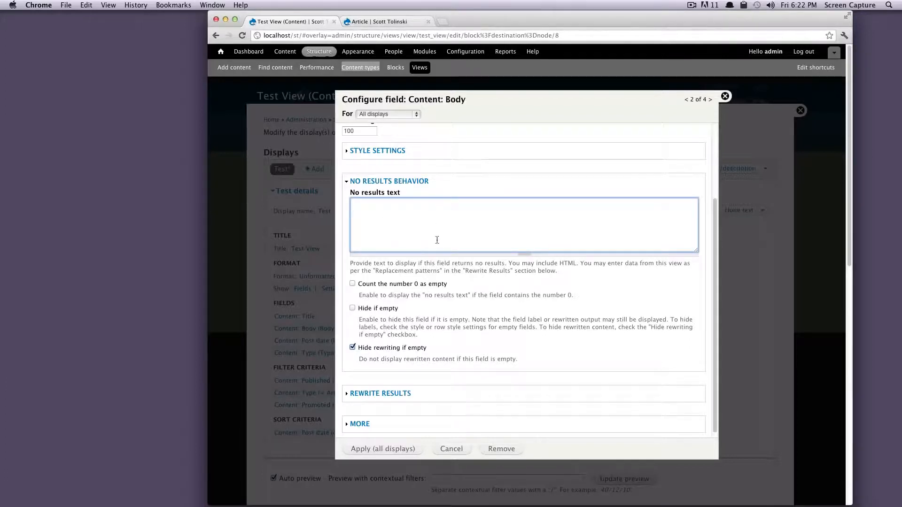
{"action": "scroll", "coordinate": [438, 315], "scroll_direction": "down", "scroll_amount": 3}
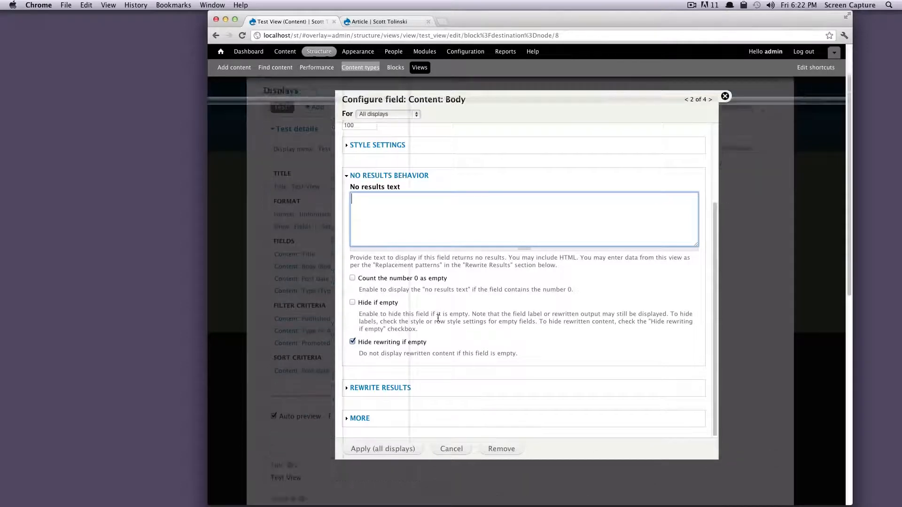
{"action": "scroll", "coordinate": [437, 292], "scroll_direction": "up", "scroll_amount": 3}
{"action": "scroll", "coordinate": [412, 338], "scroll_direction": "down", "scroll_amount": 2}
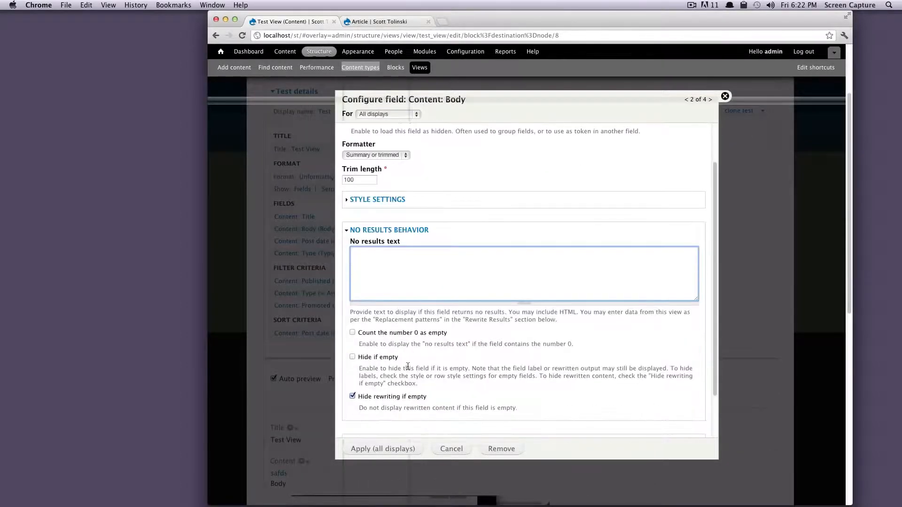
{"action": "left_click", "coordinate": [392, 230]}
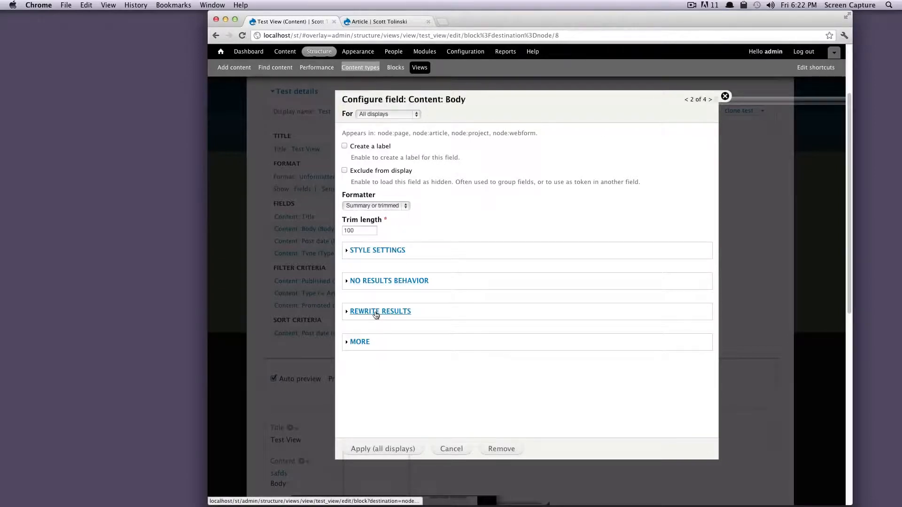
In the Body field's rewrite results, try Rewrite the output of this field and Output this field as a link, switching each back off.
{"action": "left_click", "coordinate": [376, 315]}
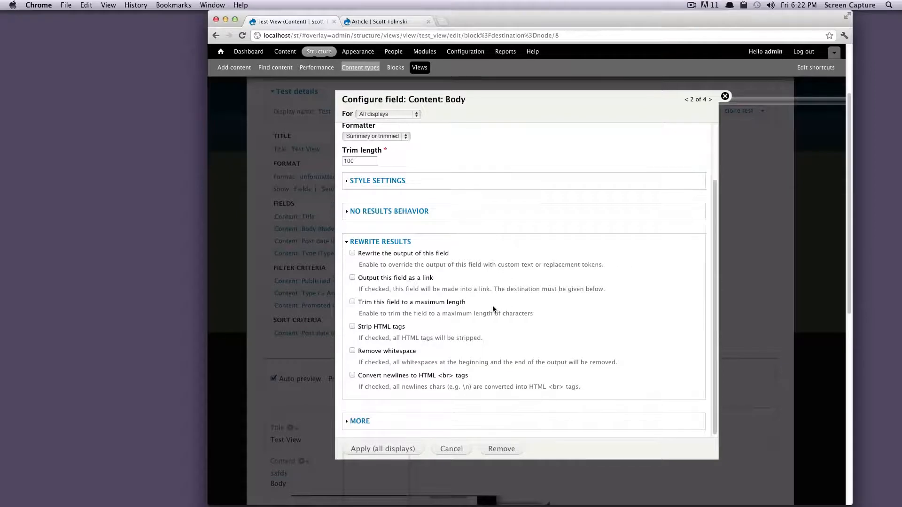
{"action": "left_click", "coordinate": [352, 254]}
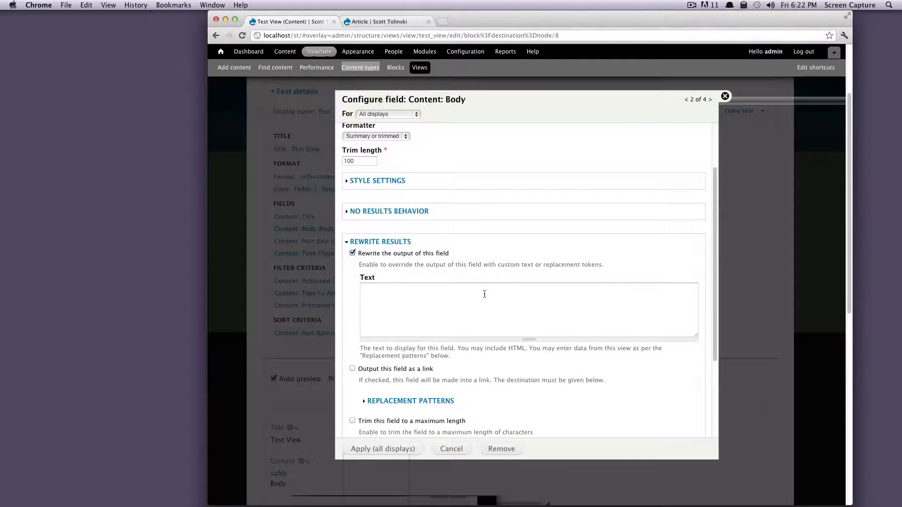
{"action": "left_click", "coordinate": [381, 253]}
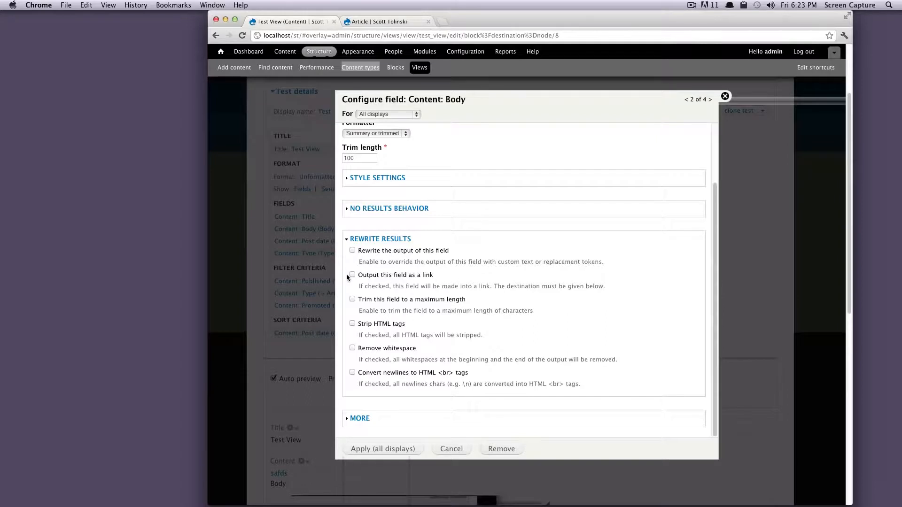
{"action": "left_click_drag", "start_coordinate": [383, 276], "coordinate": [433, 276]}
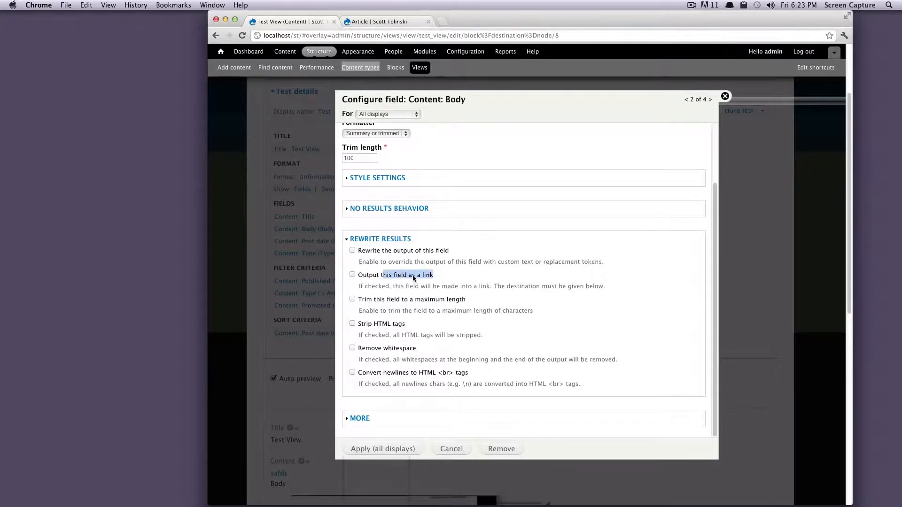
{"action": "left_click", "coordinate": [352, 274]}
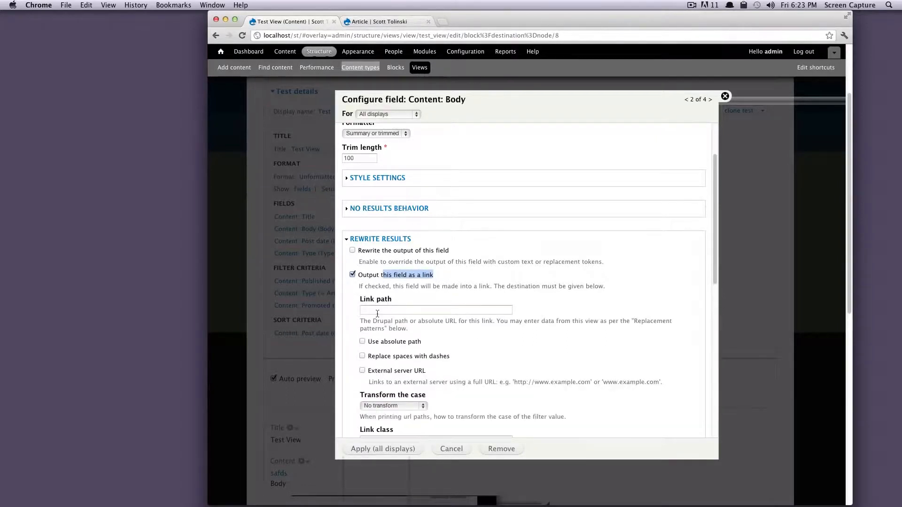
{"action": "left_click", "coordinate": [353, 275]}
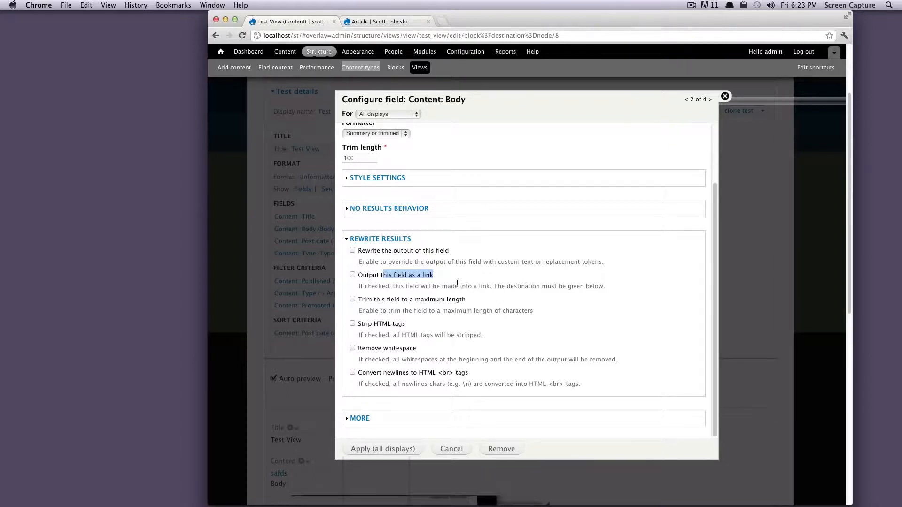
Read the Body field's remaining rewrite options, including trimming to a maximum length, stripping HTML tags and removing whitespace.
{"action": "scroll", "coordinate": [454, 284], "scroll_direction": "down", "scroll_amount": 2}
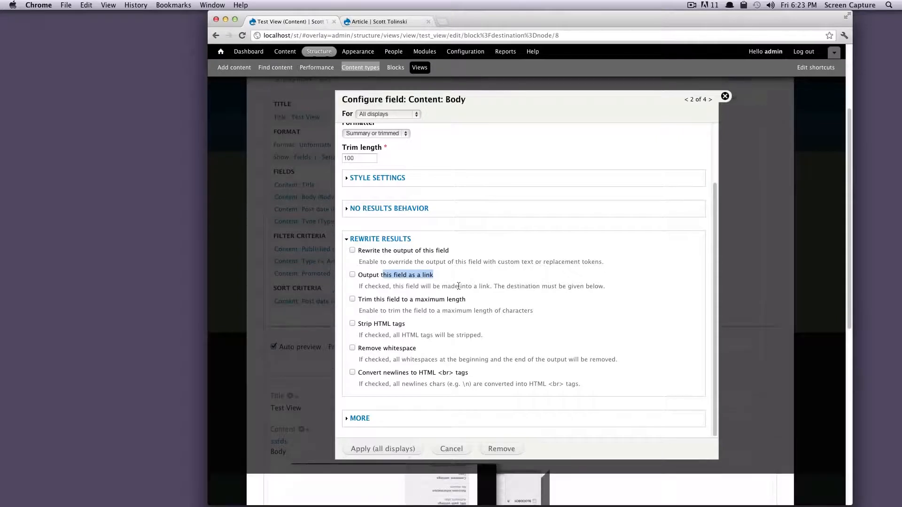
{"action": "scroll", "coordinate": [449, 300], "scroll_direction": "up", "scroll_amount": 3}
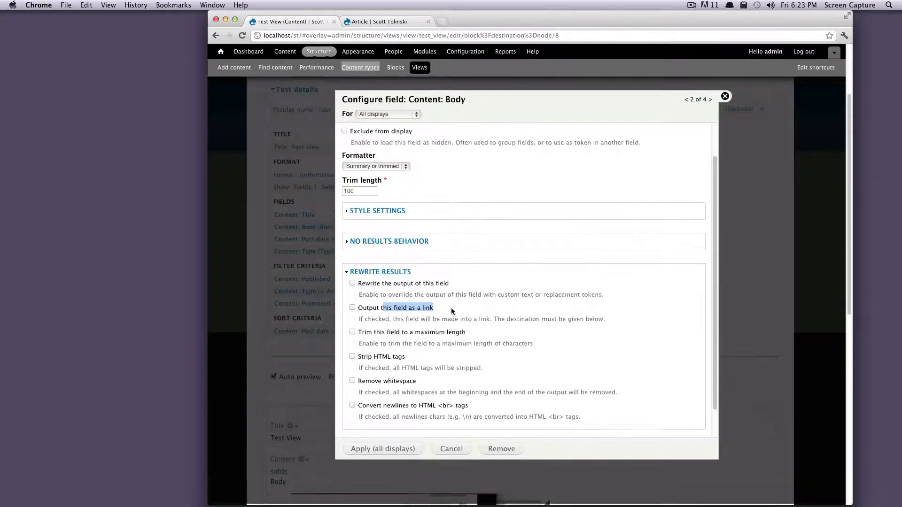
{"action": "scroll", "coordinate": [439, 312], "scroll_direction": "down", "scroll_amount": 2}
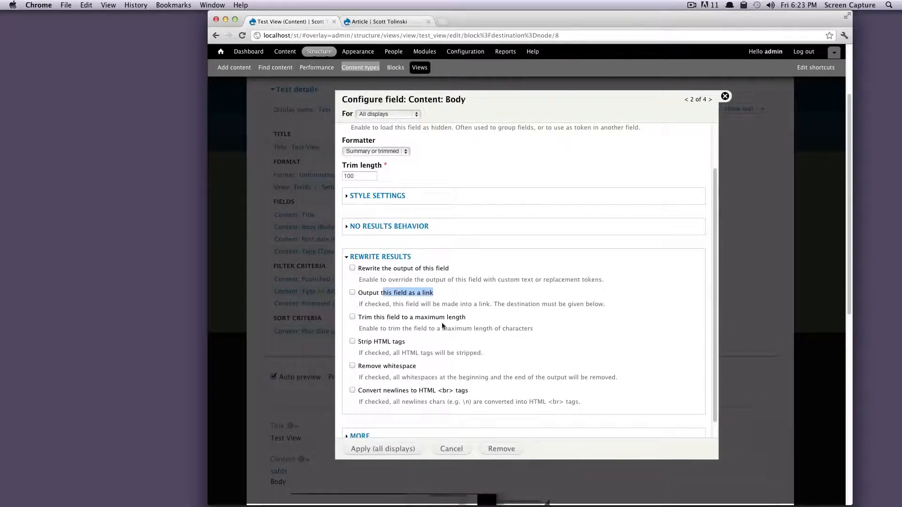
{"action": "left_click_drag", "start_coordinate": [436, 318], "coordinate": [458, 323]}
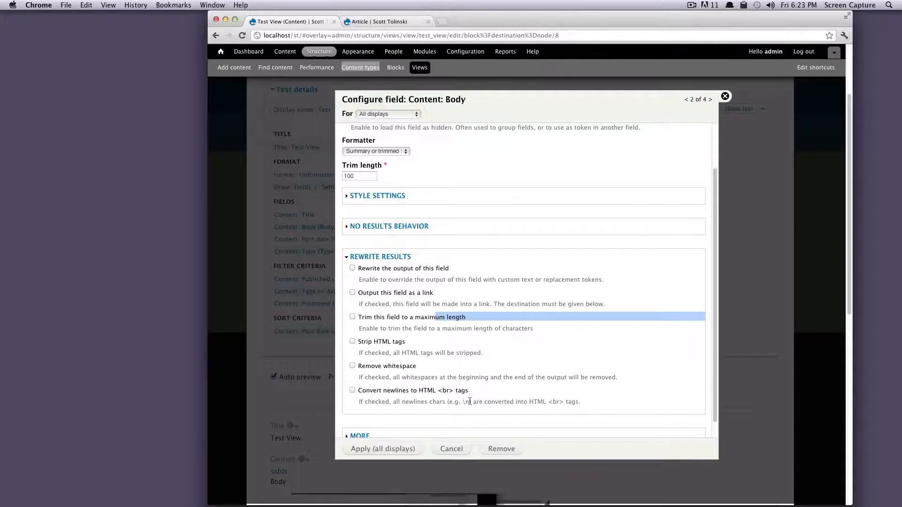
{"action": "left_click", "coordinate": [359, 257]}
Check the Body field's administrative title and click sort column options, and apply the Body settings to all displays.
{"action": "left_click", "coordinate": [360, 342]}
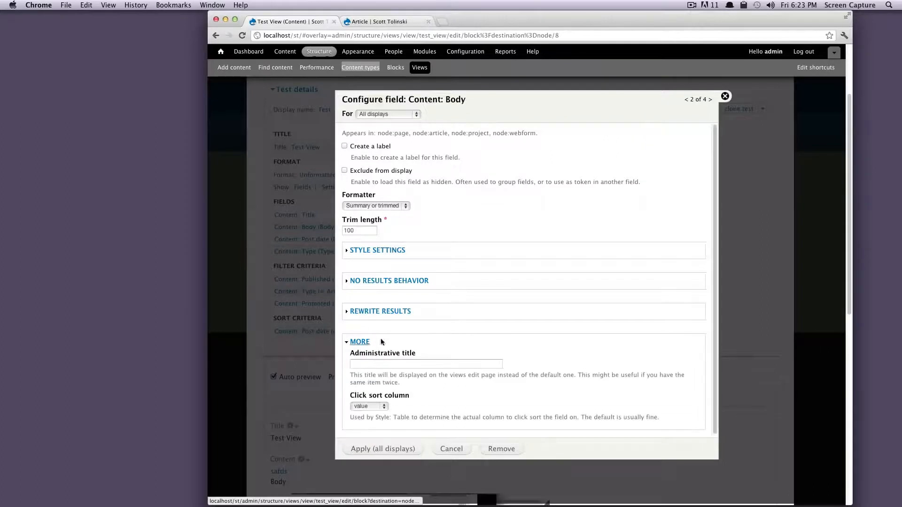
{"action": "left_click", "coordinate": [421, 363]}
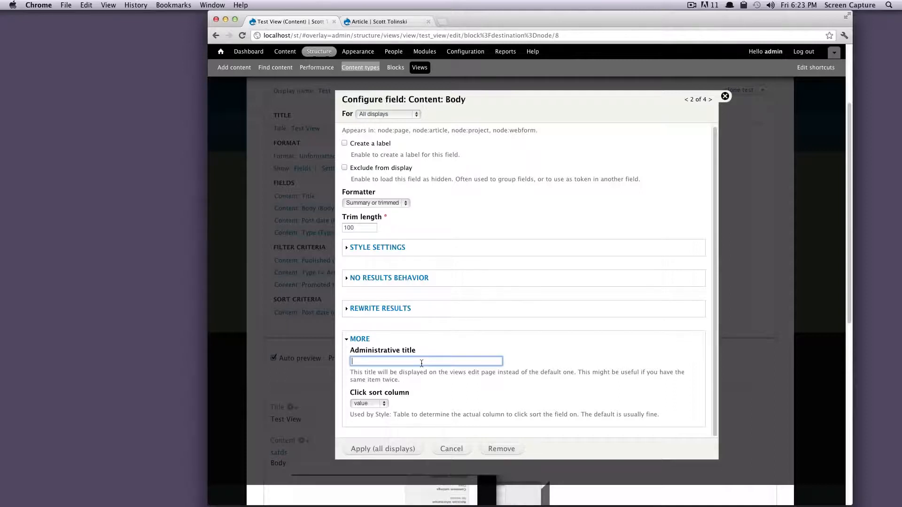
{"action": "left_click", "coordinate": [427, 402]}
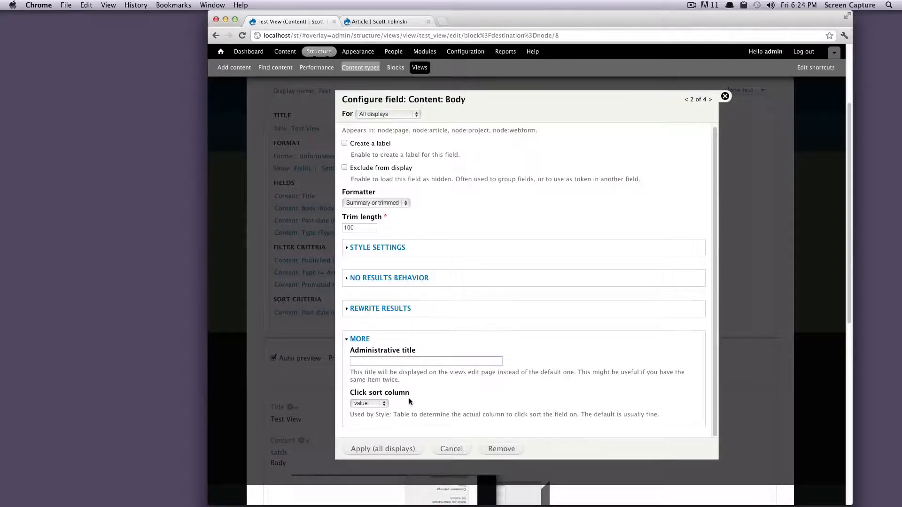
{"action": "left_click", "coordinate": [360, 340]}
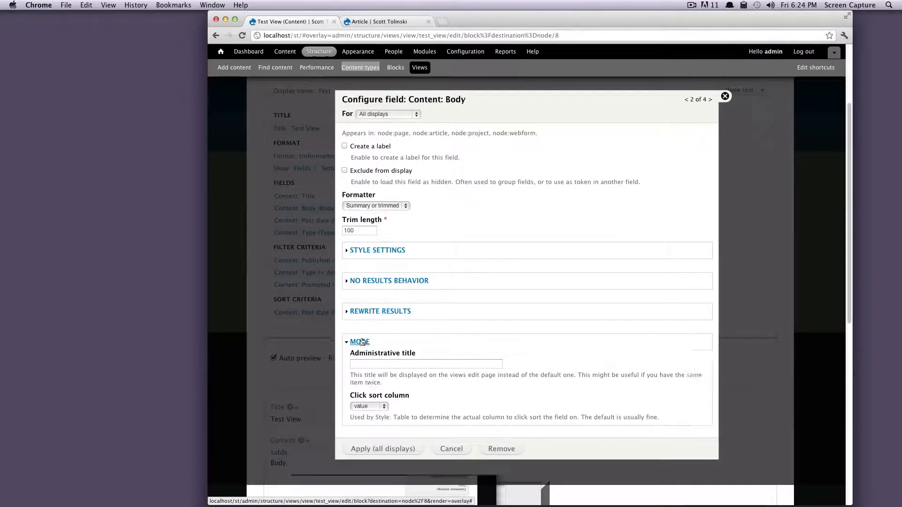
{"action": "left_click", "coordinate": [394, 450]}
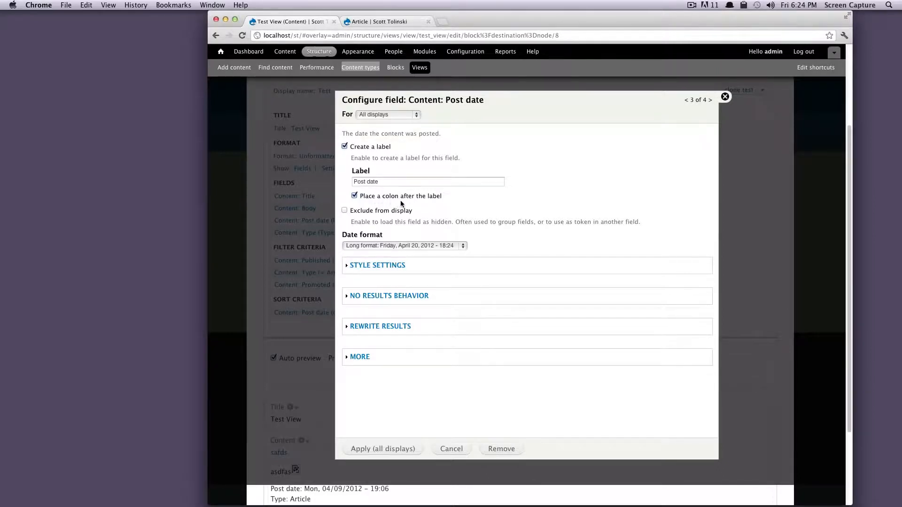
Set the Post date field's date format to Short format.
{"action": "left_click", "coordinate": [392, 245]}
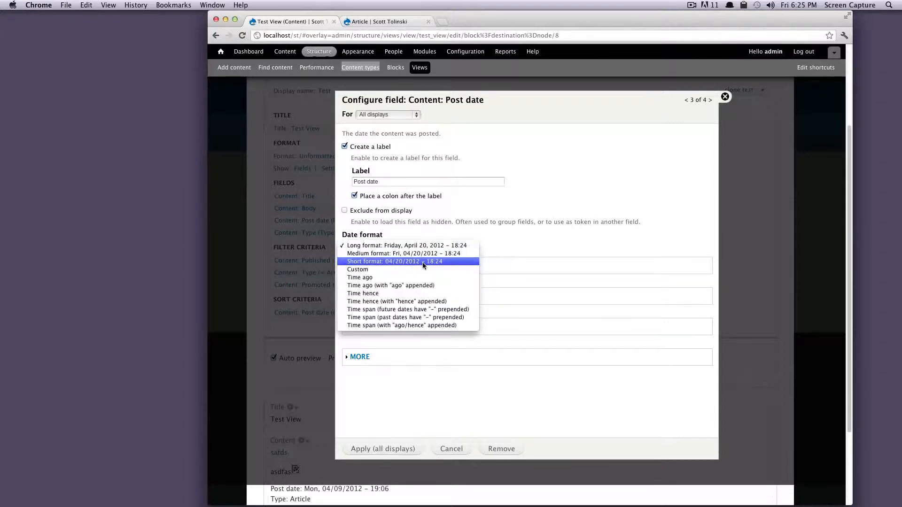
{"action": "left_click", "coordinate": [422, 262]}
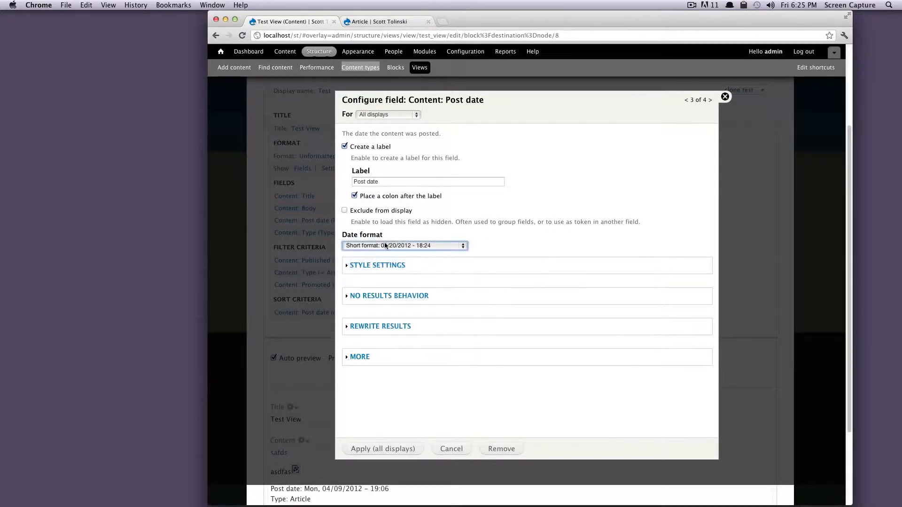
{"action": "left_click", "coordinate": [388, 244]}
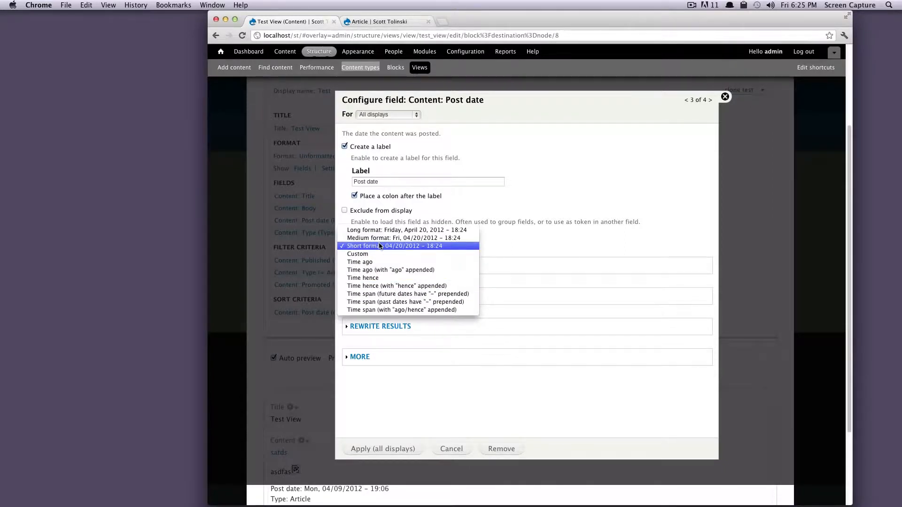
{"action": "left_click", "coordinate": [380, 245]}
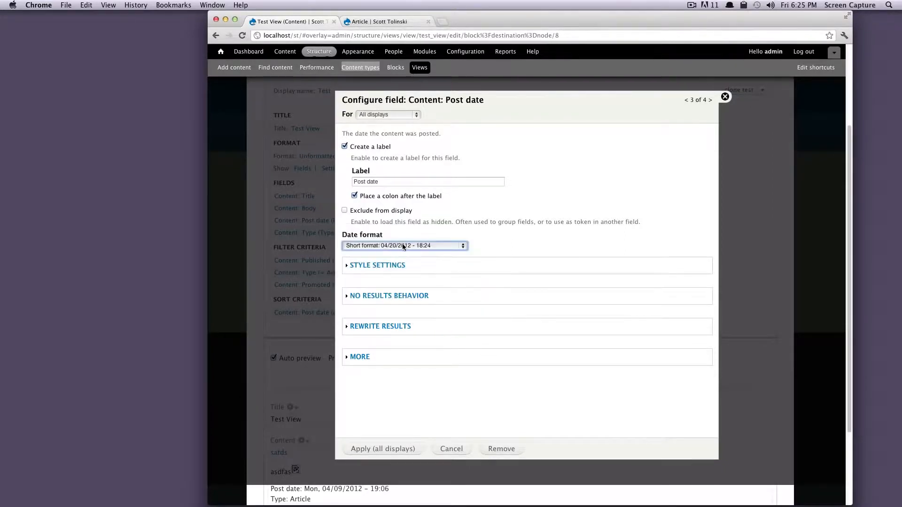
Review Post date's style and no results options, and apply the Post date and Type field settings to all displays.
{"action": "left_click", "coordinate": [377, 265]}
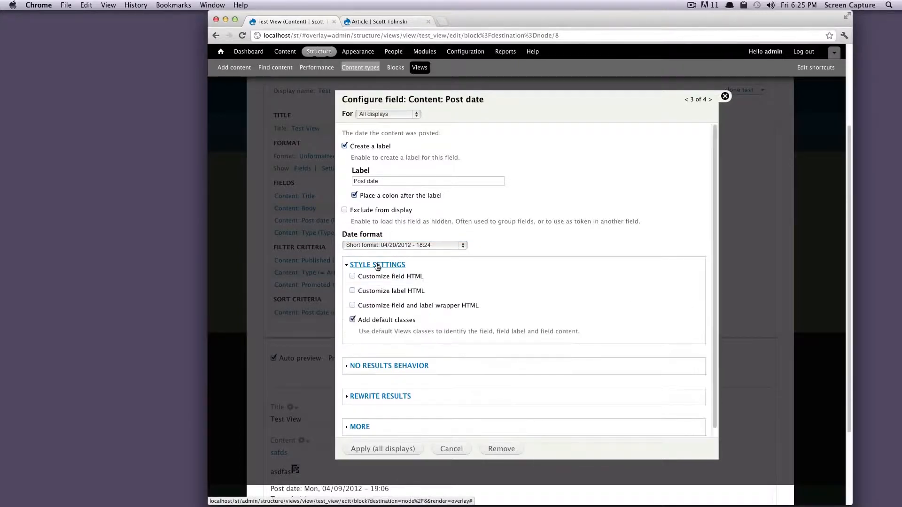
{"action": "left_click", "coordinate": [378, 266]}
{"action": "left_click", "coordinate": [384, 296]}
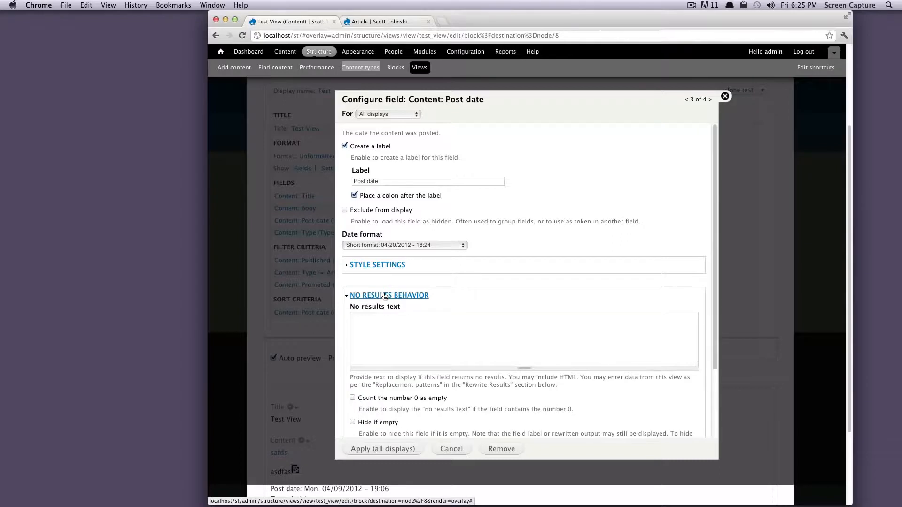
{"action": "left_click", "coordinate": [384, 296]}
{"action": "left_click", "coordinate": [396, 452]}
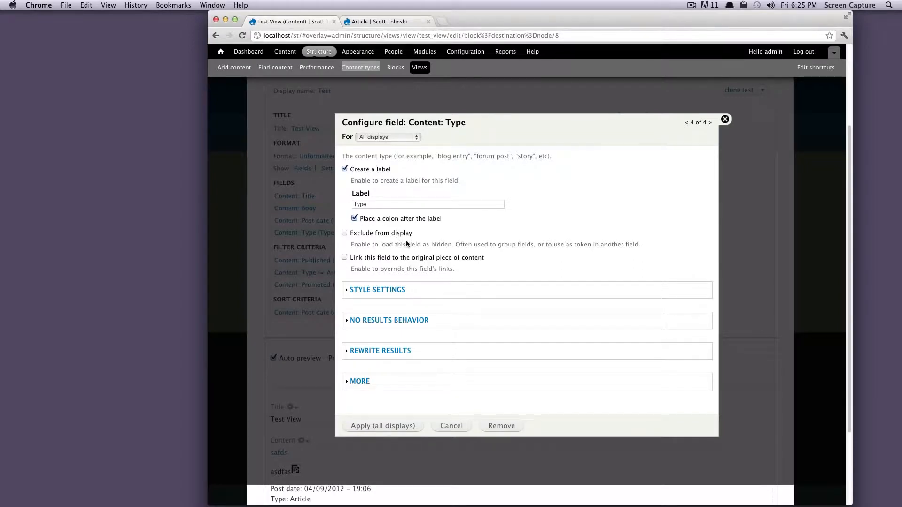
{"action": "left_click", "coordinate": [397, 425]}
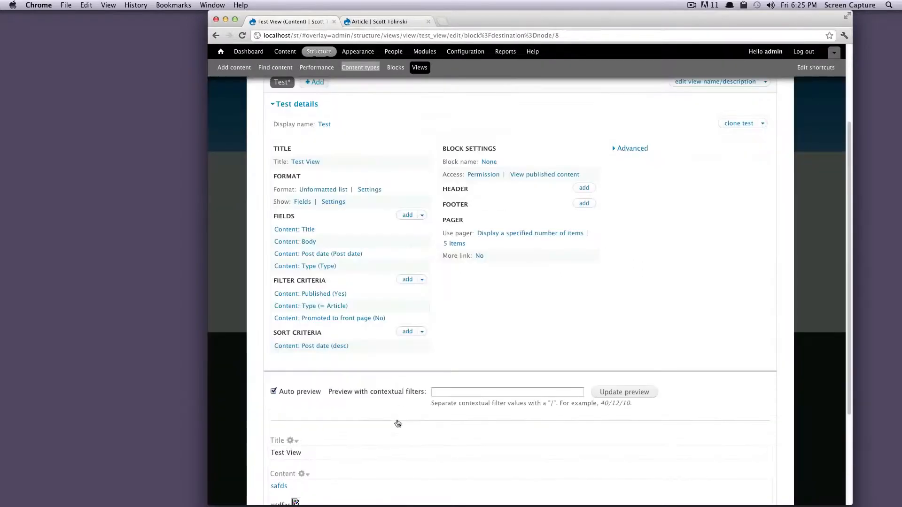
Examine the body text, post date and type of the listed articles in the view's preview.
{"action": "scroll", "coordinate": [411, 346], "scroll_direction": "down", "scroll_amount": 5}
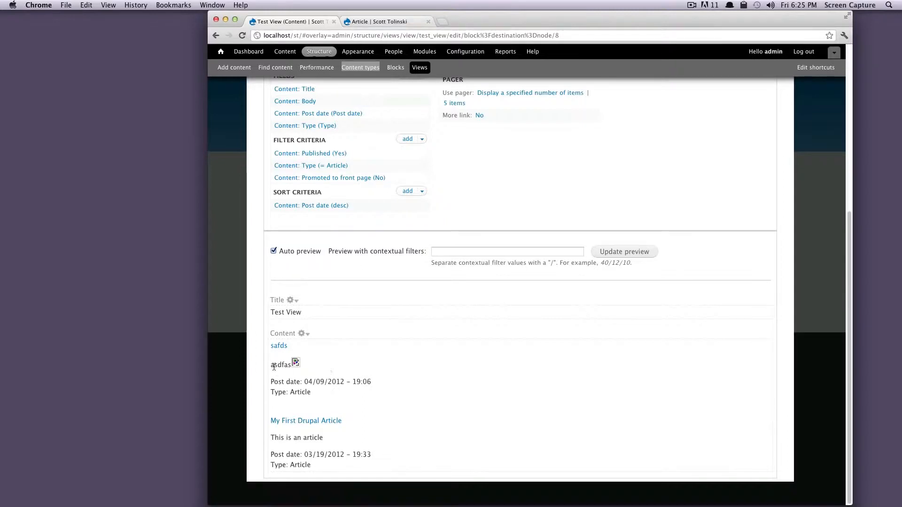
{"action": "left_click_drag", "start_coordinate": [274, 365], "coordinate": [298, 363]}
{"action": "left_click", "coordinate": [310, 363]}
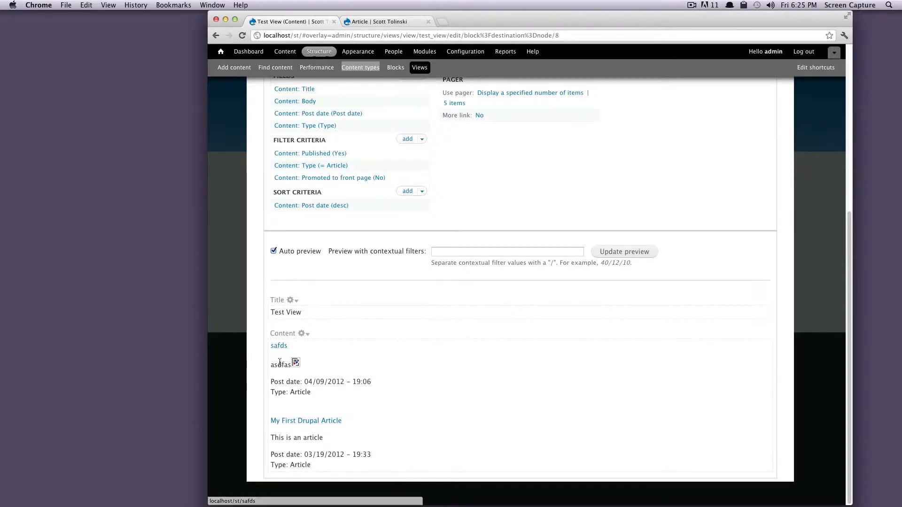
{"action": "left_click_drag", "start_coordinate": [275, 365], "coordinate": [277, 395]}
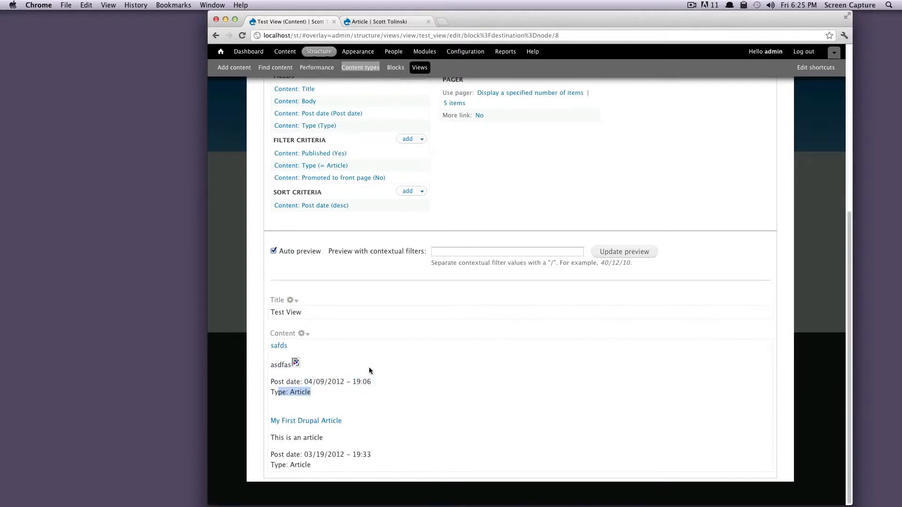
Save the Test View and check the listed articles' body text, post date and type in its Home page block.
{"action": "scroll", "coordinate": [370, 365], "scroll_direction": "up", "scroll_amount": 5}
{"action": "left_click", "coordinate": [711, 110]}
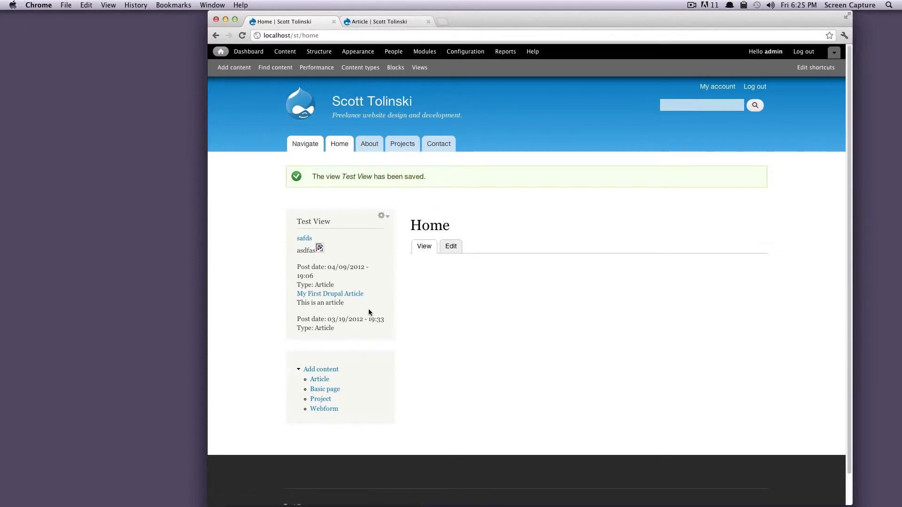
{"action": "left_click_drag", "start_coordinate": [349, 323], "coordinate": [296, 300]}
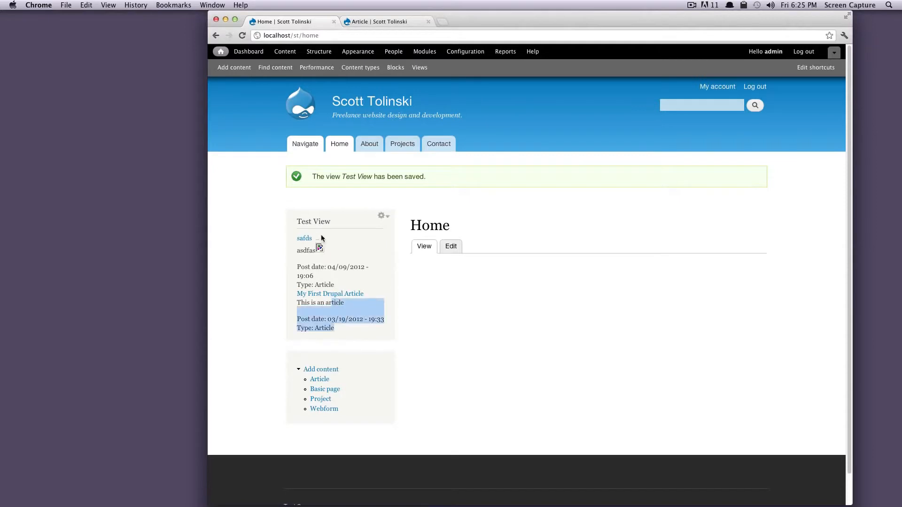
{"action": "left_click", "coordinate": [304, 251]}
{"action": "left_click_drag", "start_coordinate": [304, 251], "coordinate": [328, 285]}
{"action": "left_click", "coordinate": [338, 287]}
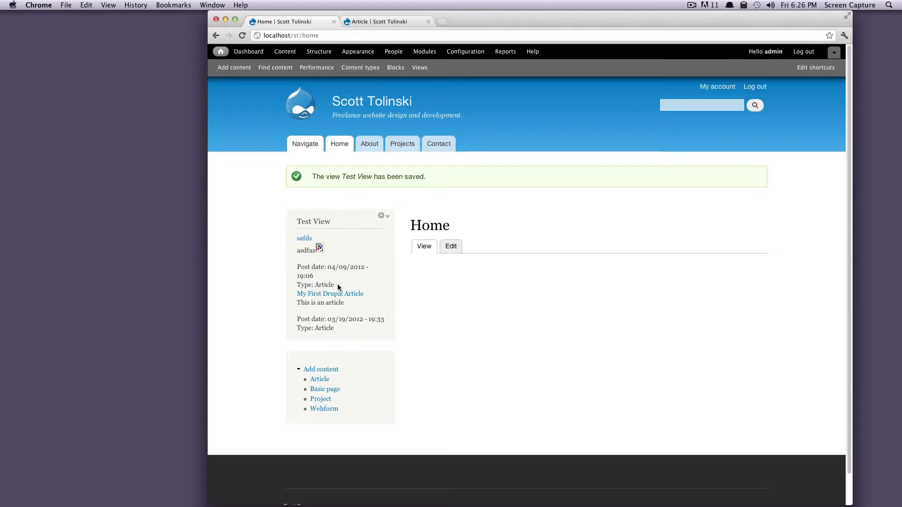
Save the Test View block with its Bartik theme region set to Content, and check the article list on the Home page.
{"action": "left_click", "coordinate": [382, 219]}
{"action": "left_click", "coordinate": [374, 238]}
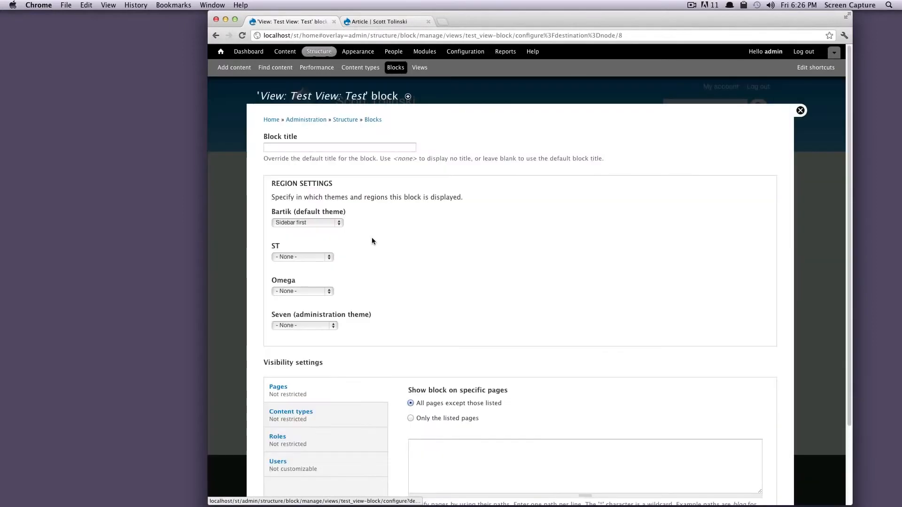
{"action": "left_click", "coordinate": [336, 220]}
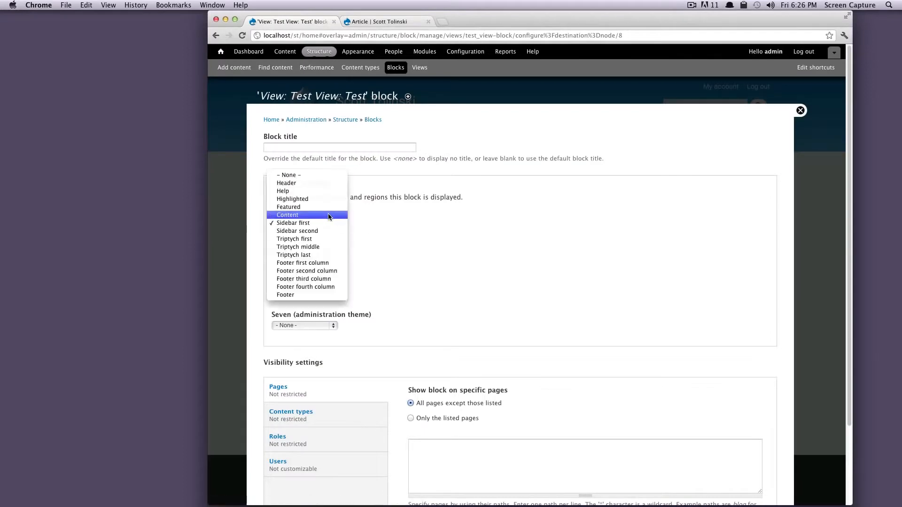
{"action": "left_click", "coordinate": [324, 212]}
{"action": "scroll", "coordinate": [383, 240], "scroll_direction": "down", "scroll_amount": 4}
{"action": "left_click", "coordinate": [292, 455]}
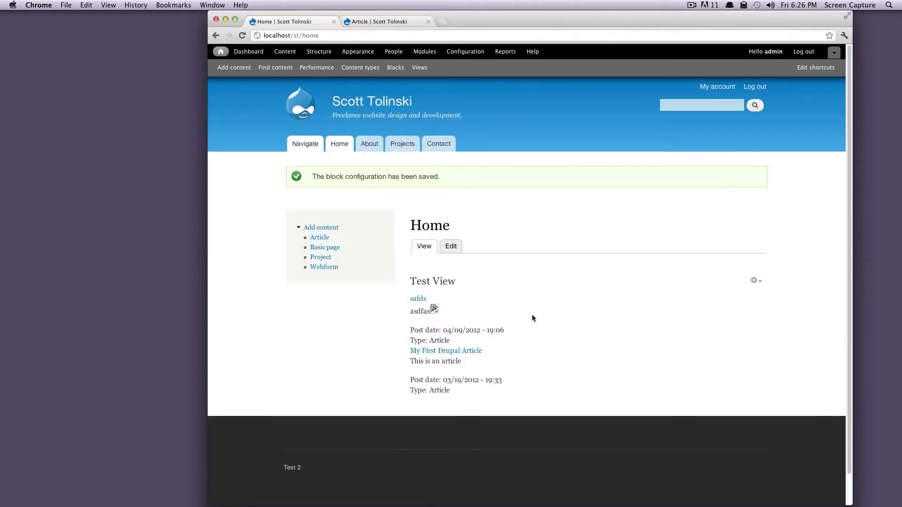
{"action": "left_click_drag", "start_coordinate": [477, 394], "coordinate": [469, 324]}
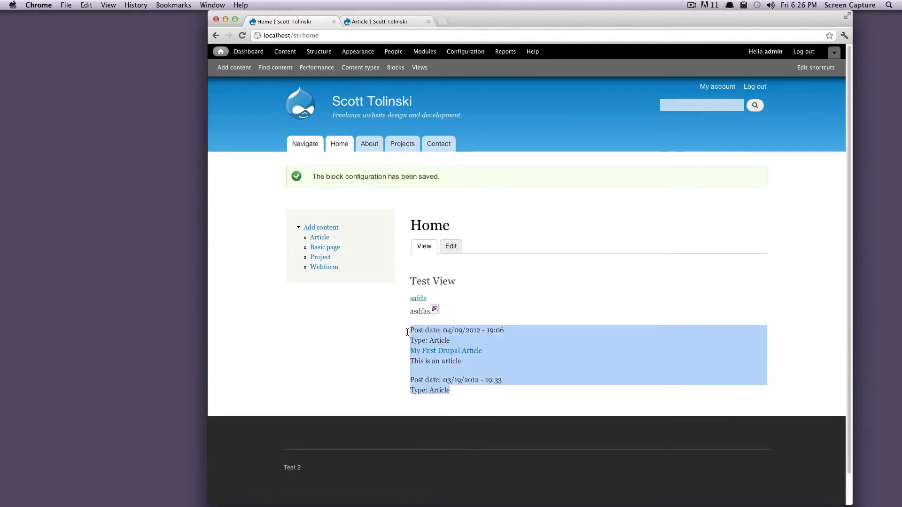
{"action": "left_click", "coordinate": [539, 360]}
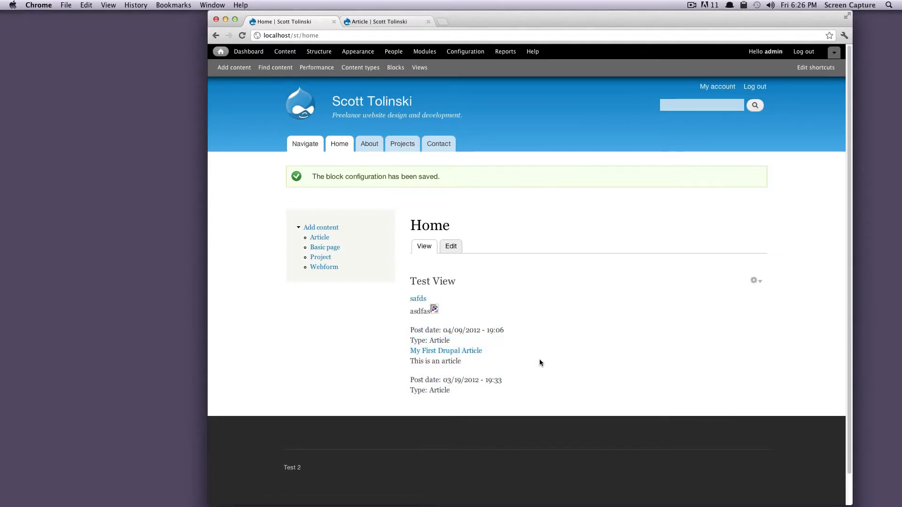